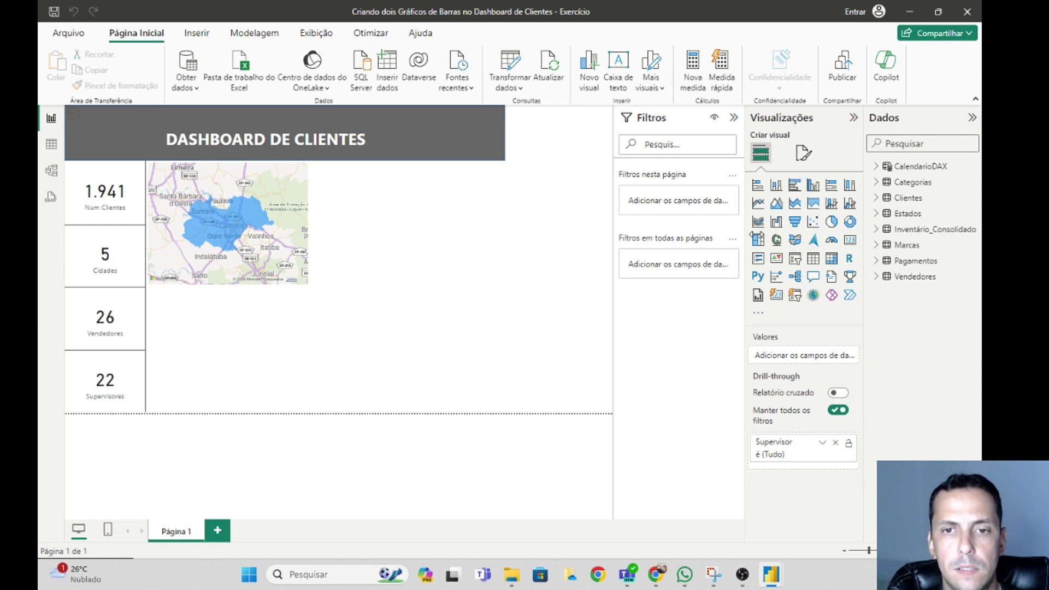
Step: Open the Clientes table in table view and review the distinct values of its Supervisor column
click(875, 199)
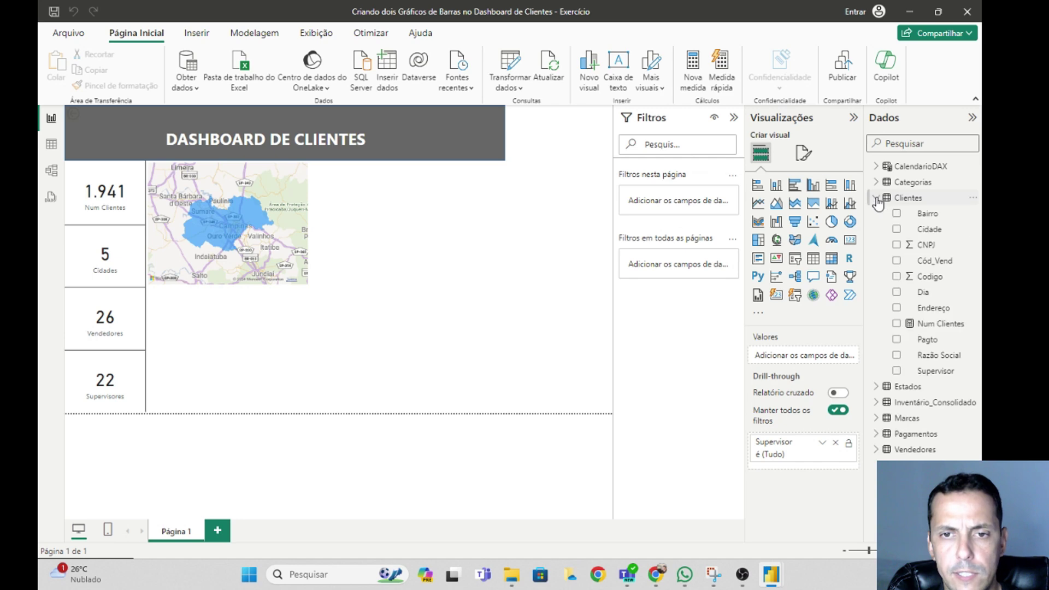
drag(864, 173, 847, 175)
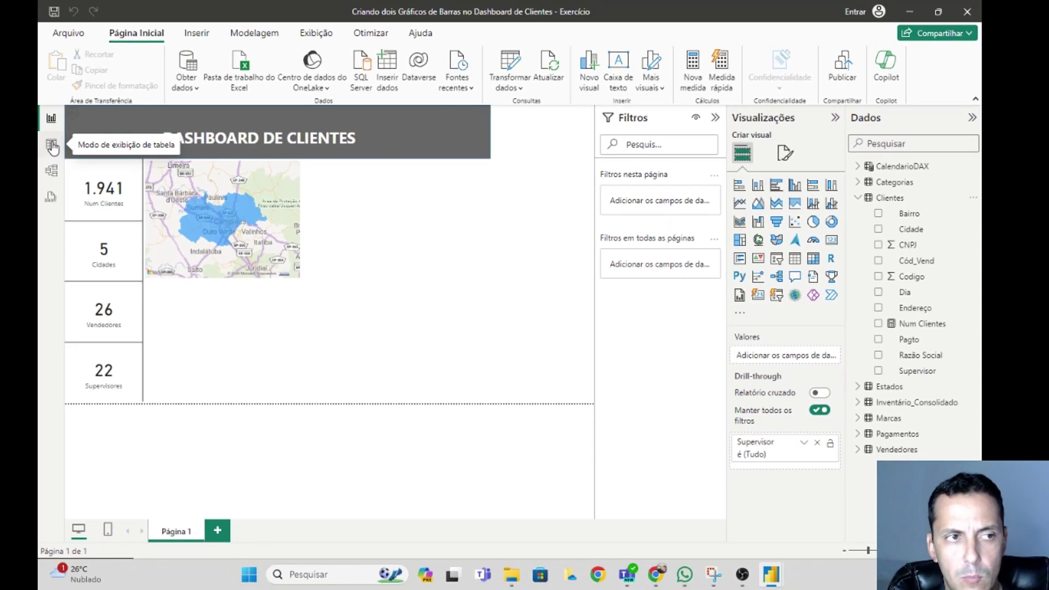
click(52, 146)
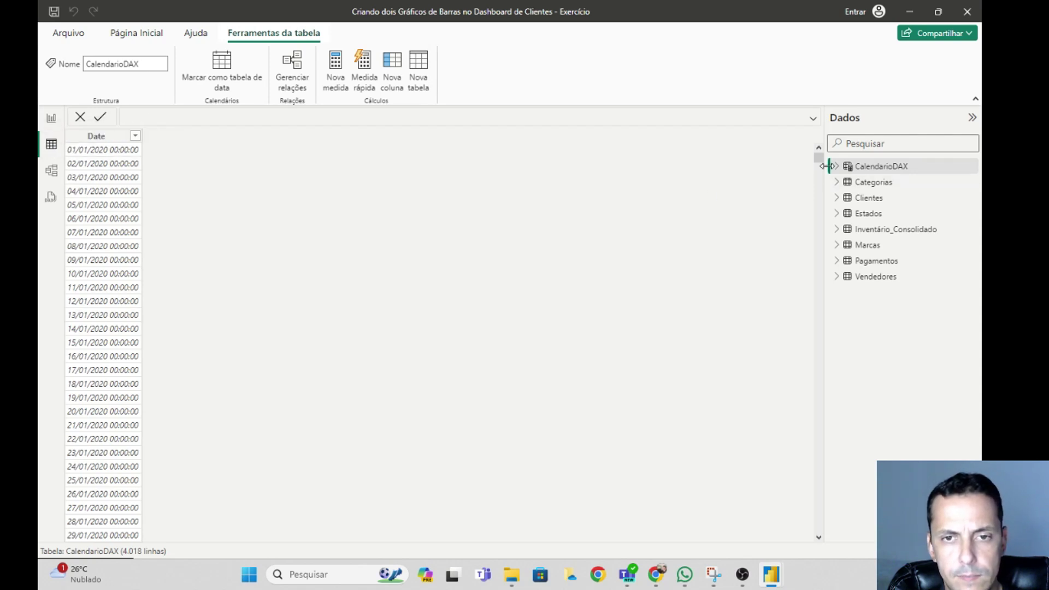
click(836, 198)
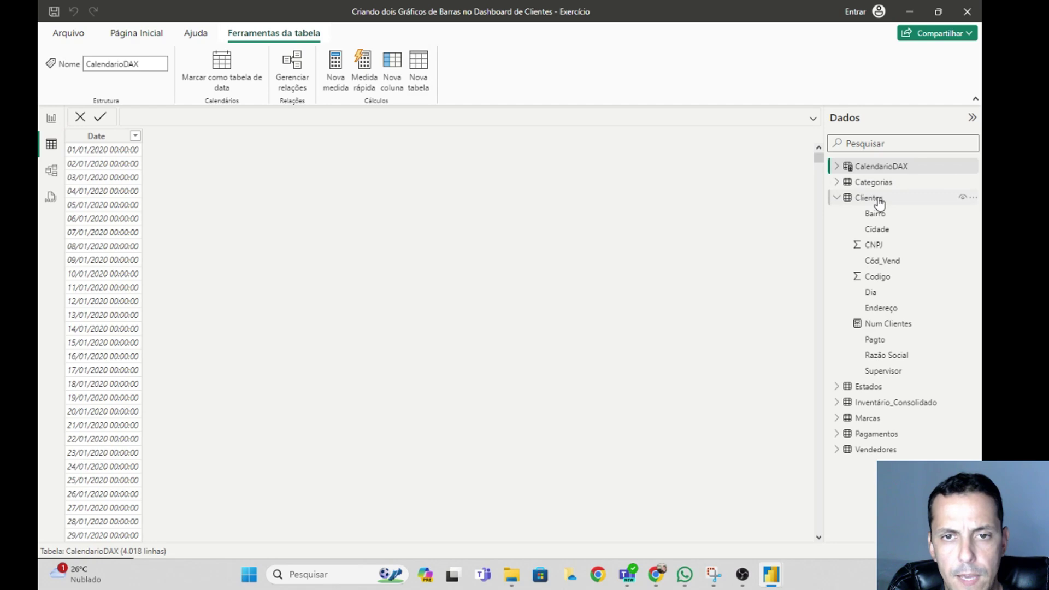
click(887, 371)
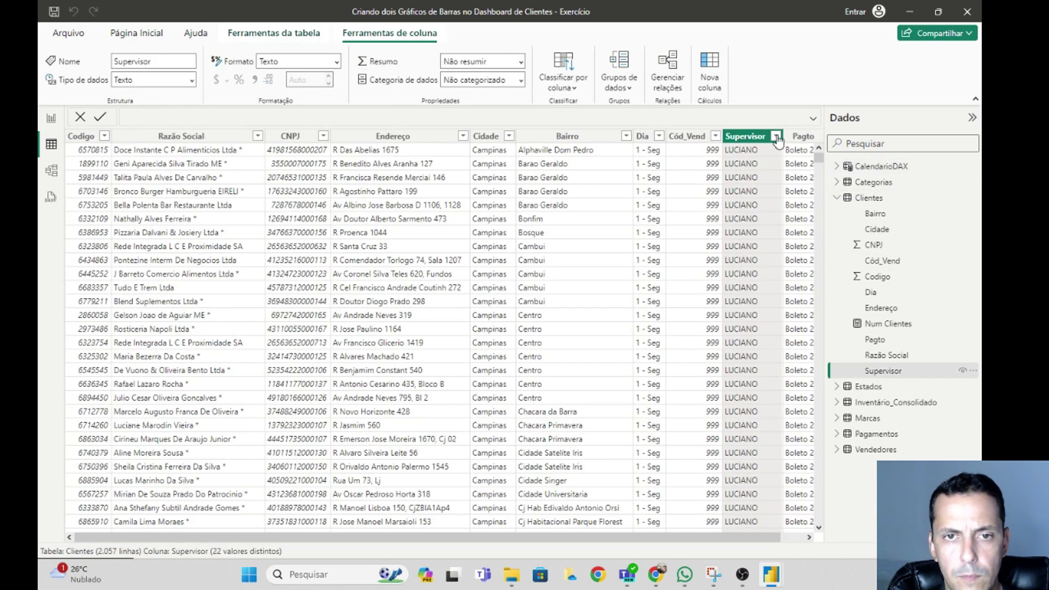
click(776, 136)
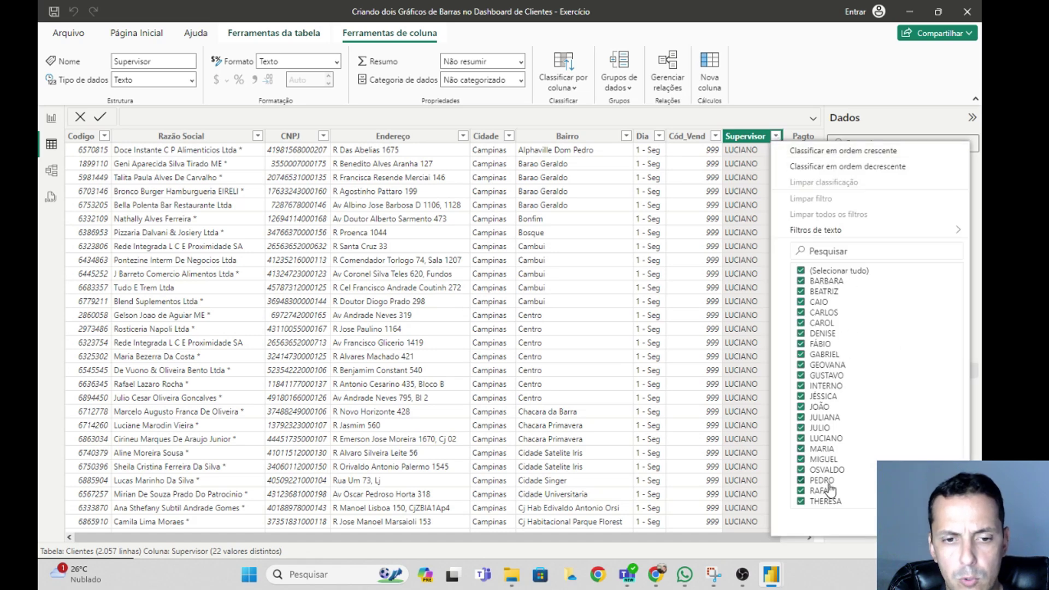
key(Escape)
drag(740, 537, 768, 542)
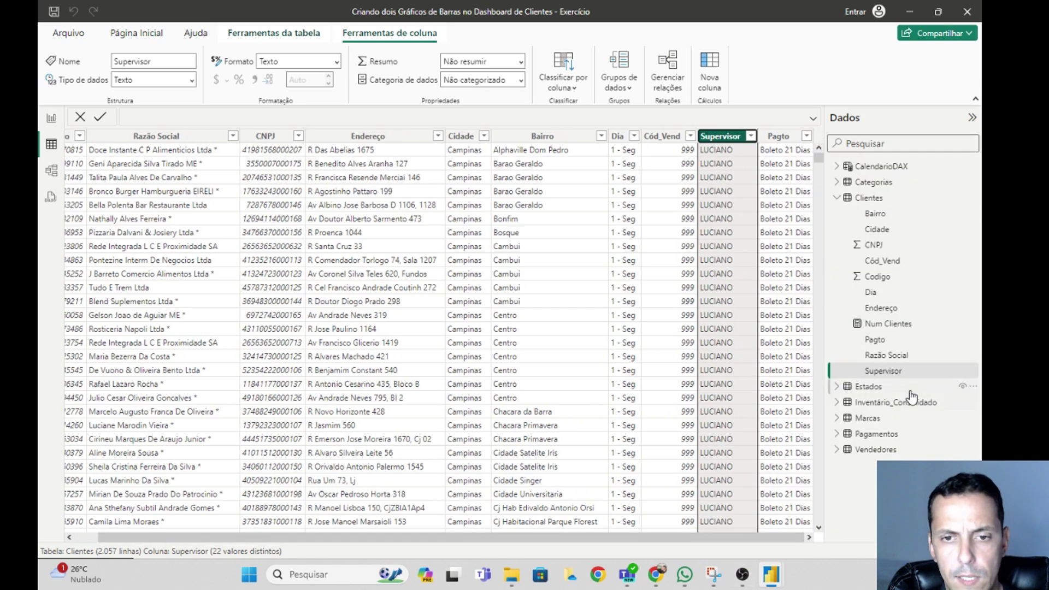
Step: Review the distinct Cód_Vend values in the Clientes table and the matching Nome_Vendedor column in the Vendedores table
click(891, 261)
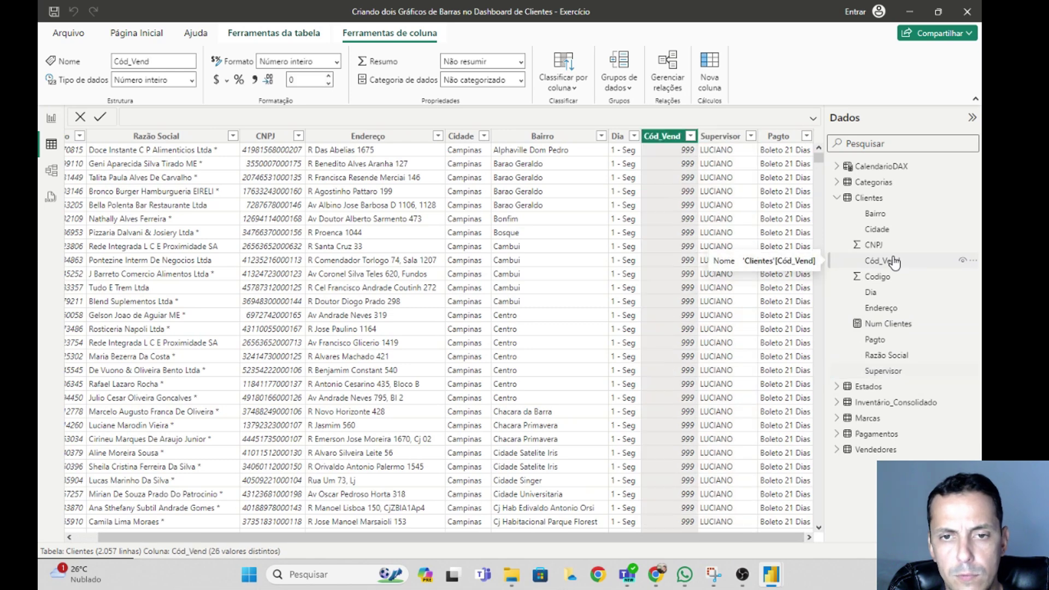
click(691, 136)
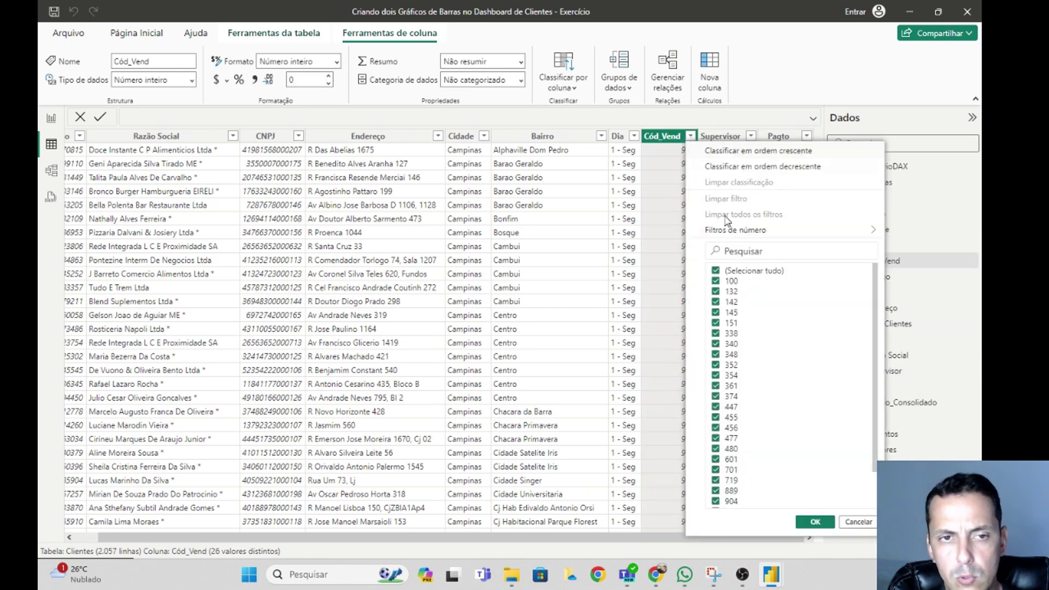
scroll(868, 314, down, 2)
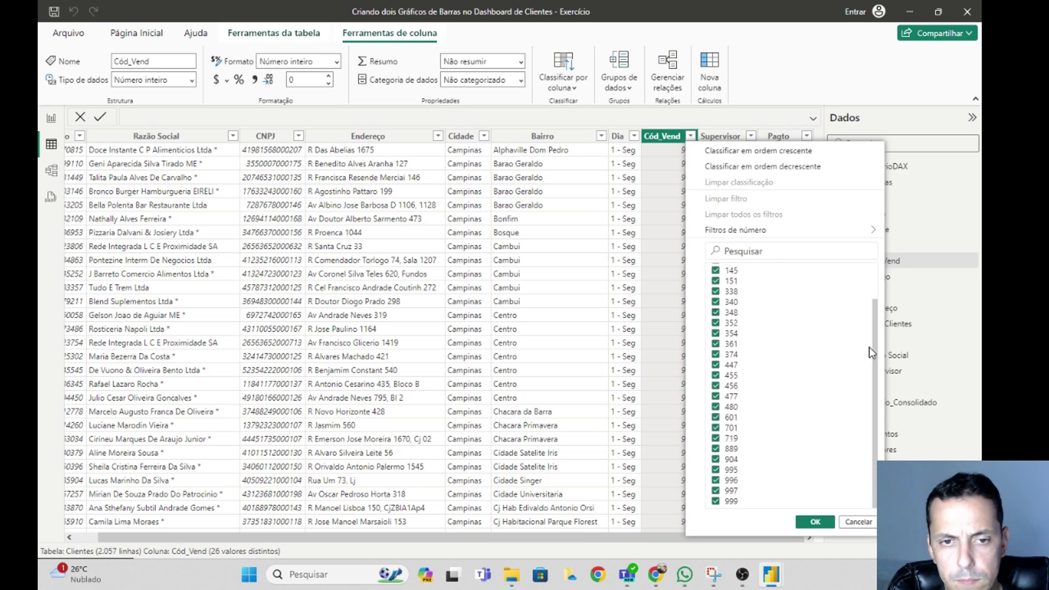
click(858, 522)
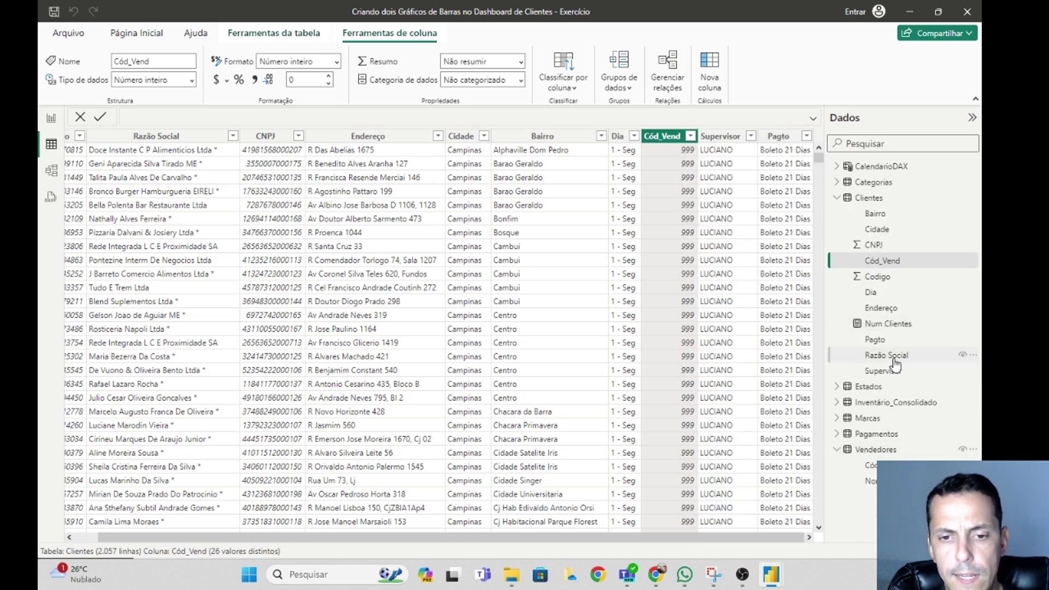
click(870, 480)
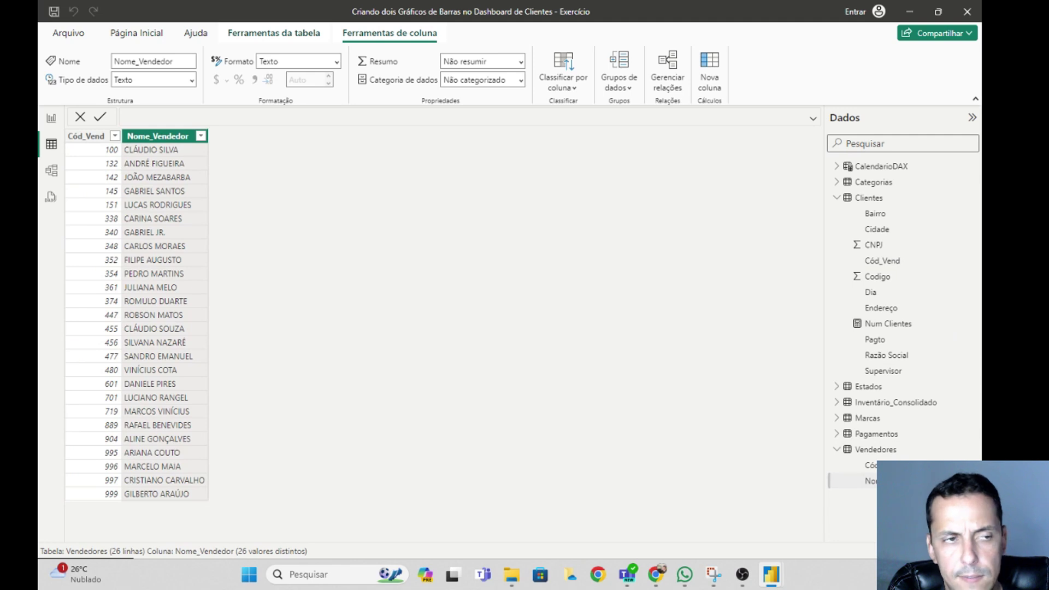
Step: Examine the relationship between the Clientes and Vendedores tables in the model view with the side panes collapsed
click(58, 176)
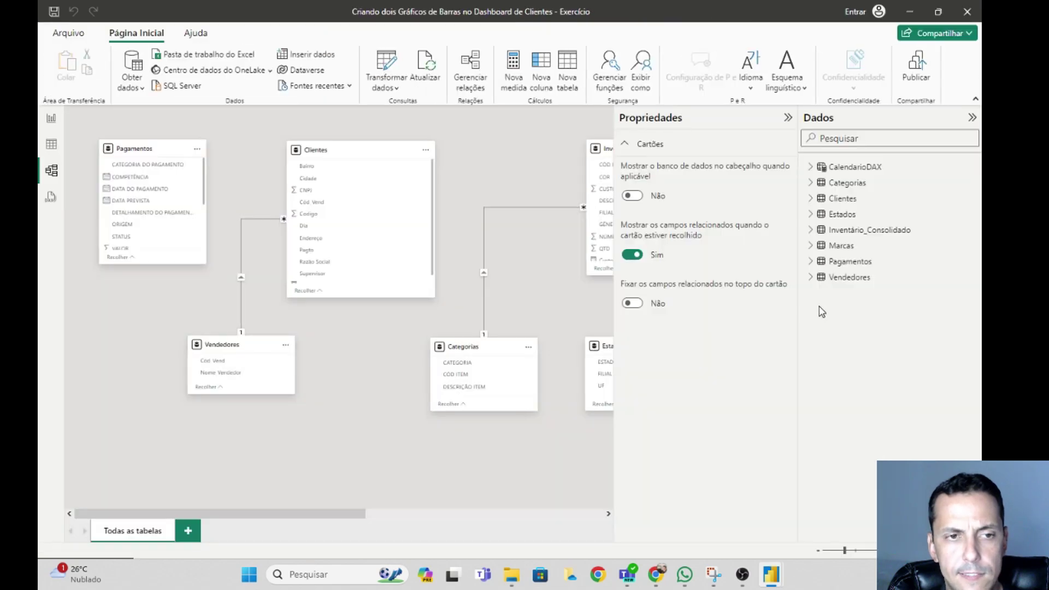
click(787, 118)
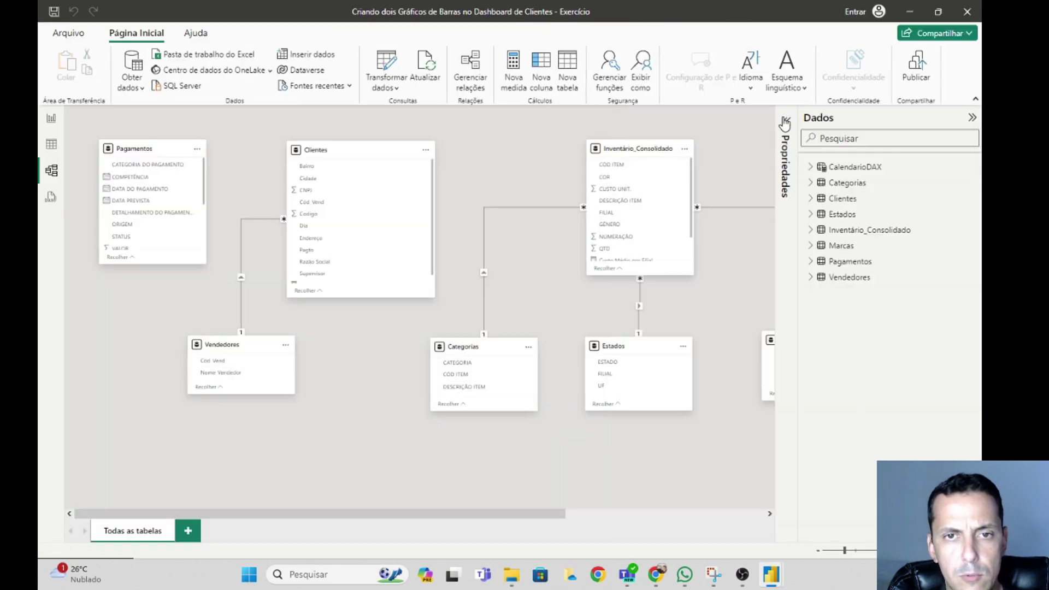
click(971, 118)
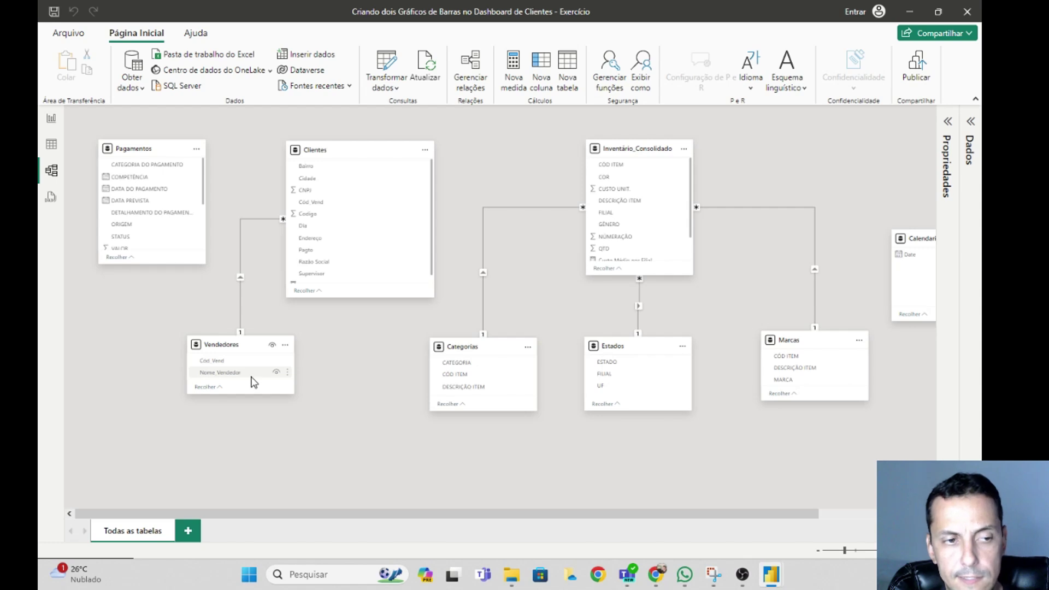
drag(281, 393, 286, 407)
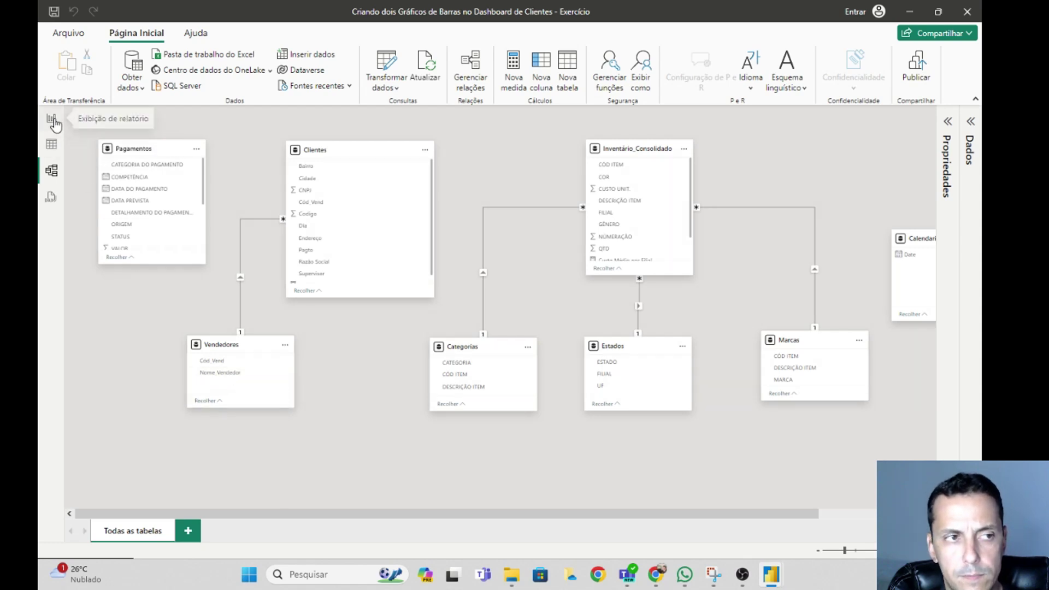
Step: Insert a clustered bar chart beside the map on the report page and make it narrower
click(52, 118)
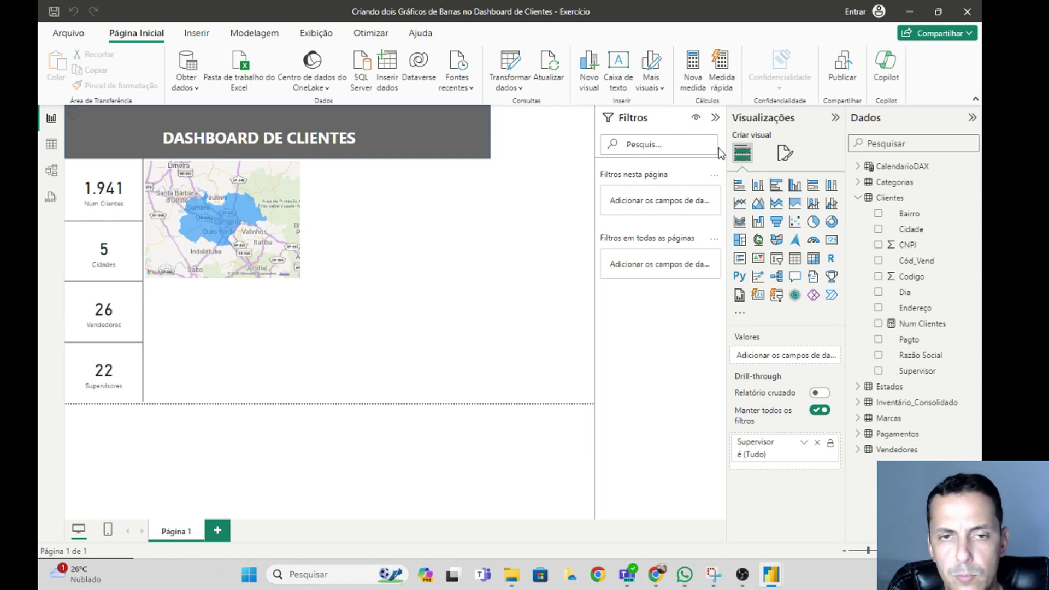
click(775, 186)
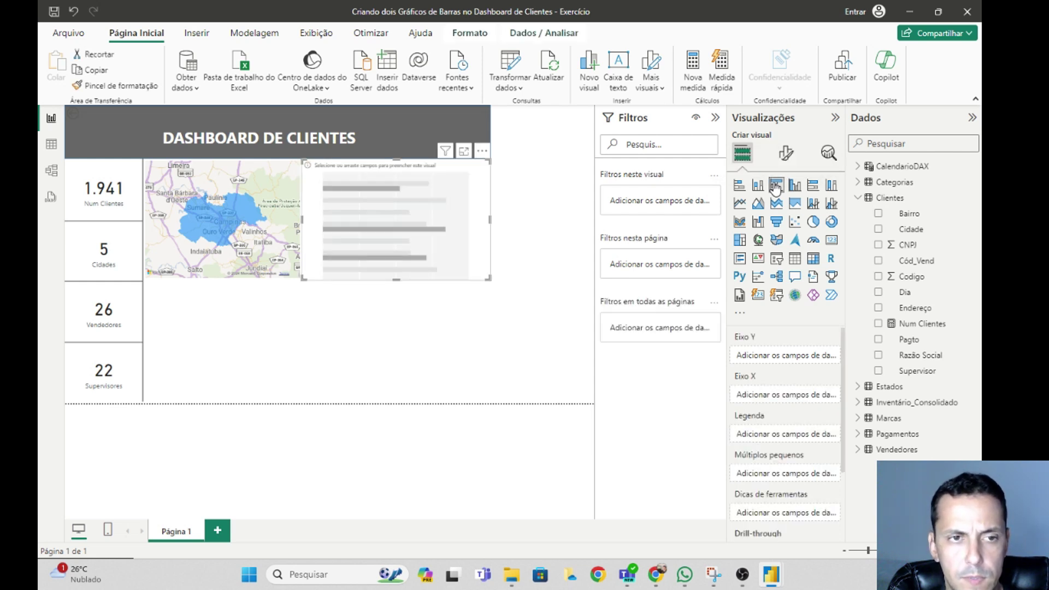
drag(469, 220, 449, 224)
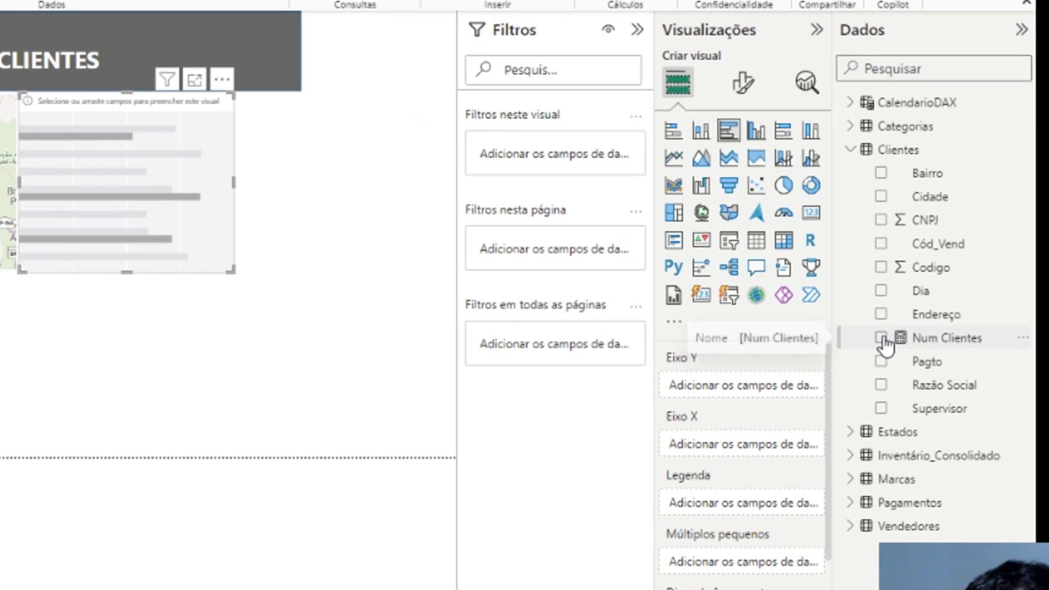
Step: Plot Num Clientes on the X axis and Supervisor on the Y axis of the empty bar chart
click(881, 338)
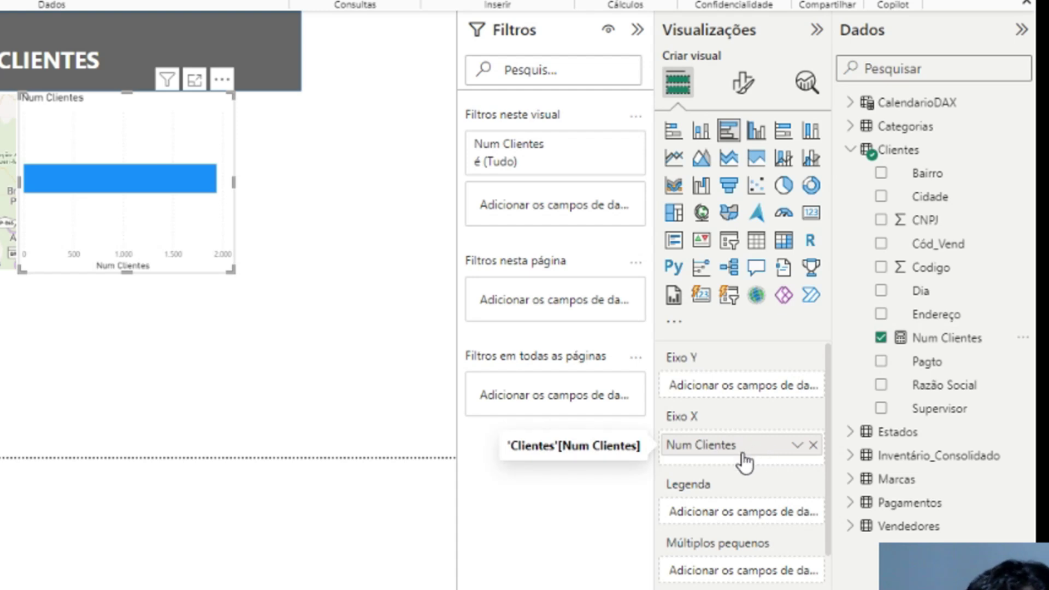
mouse_move(148, 198)
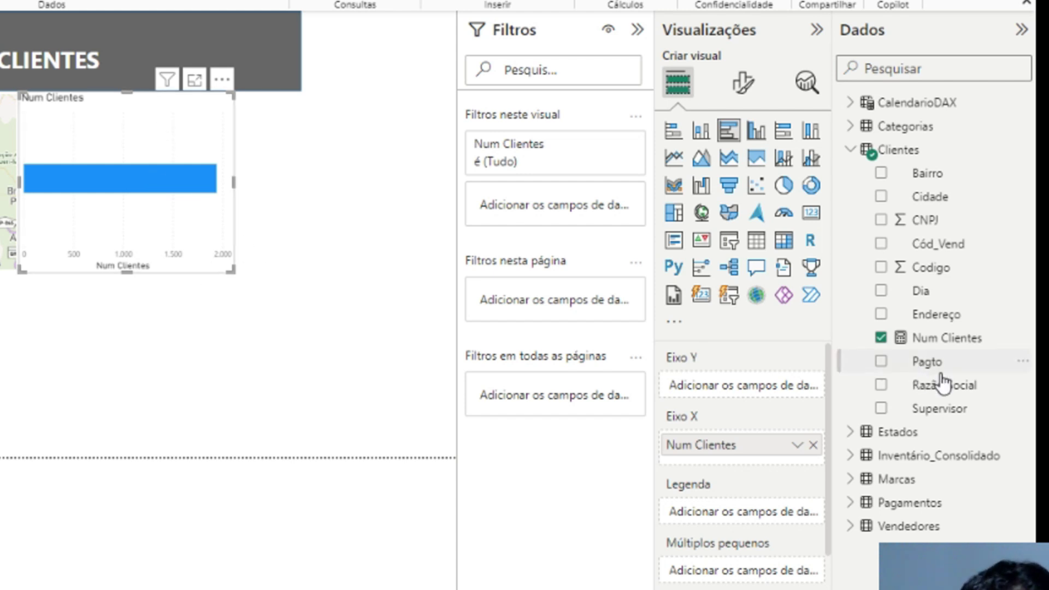
click(881, 409)
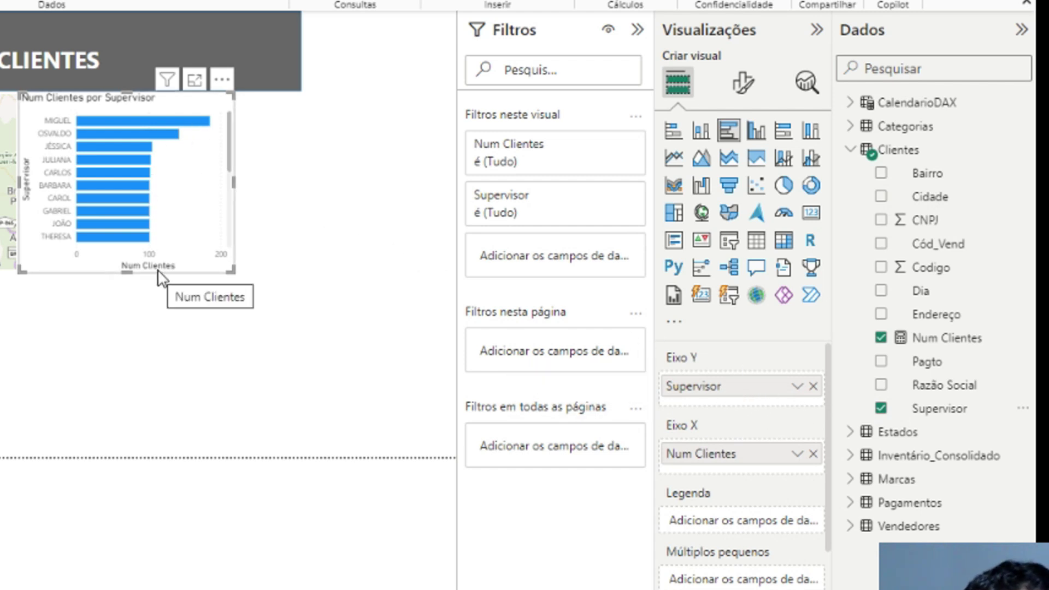
Step: Turn on the bar chart's data labels and turn off its X-axis values, X-axis title and Y-axis title
click(744, 88)
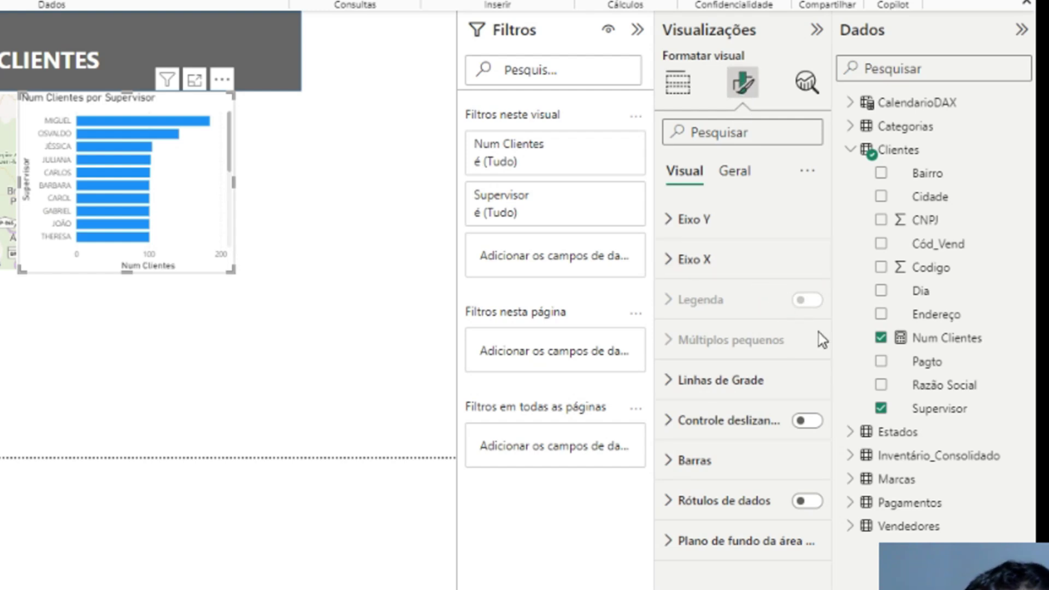
click(802, 503)
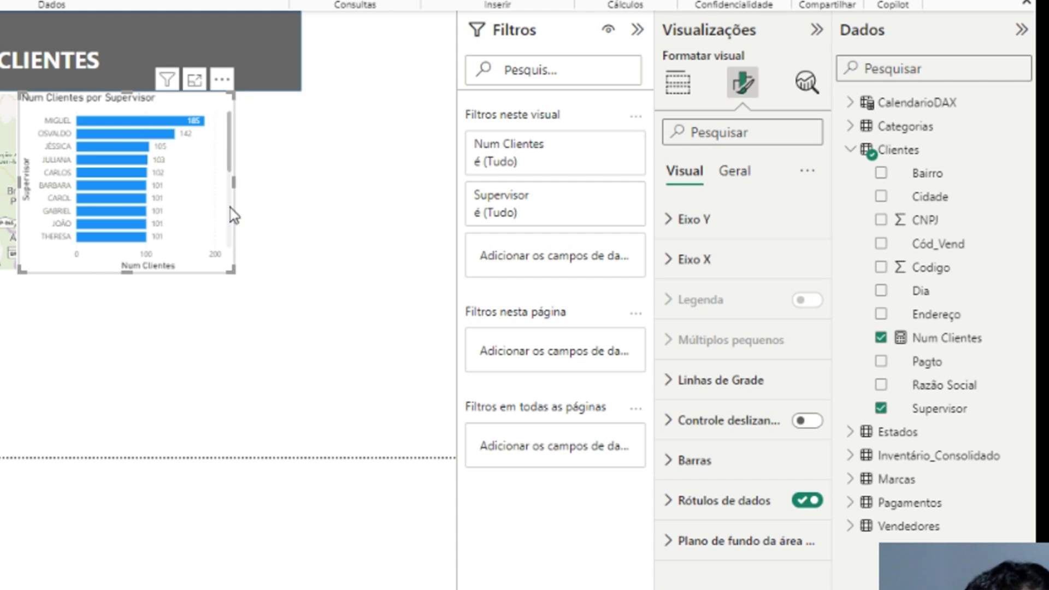
click(673, 261)
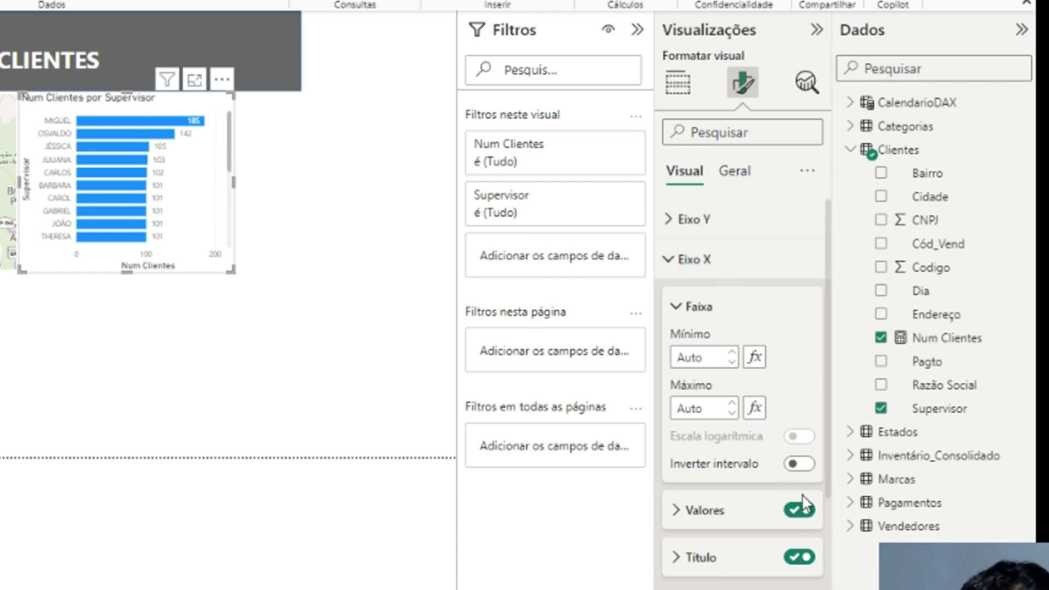
click(801, 510)
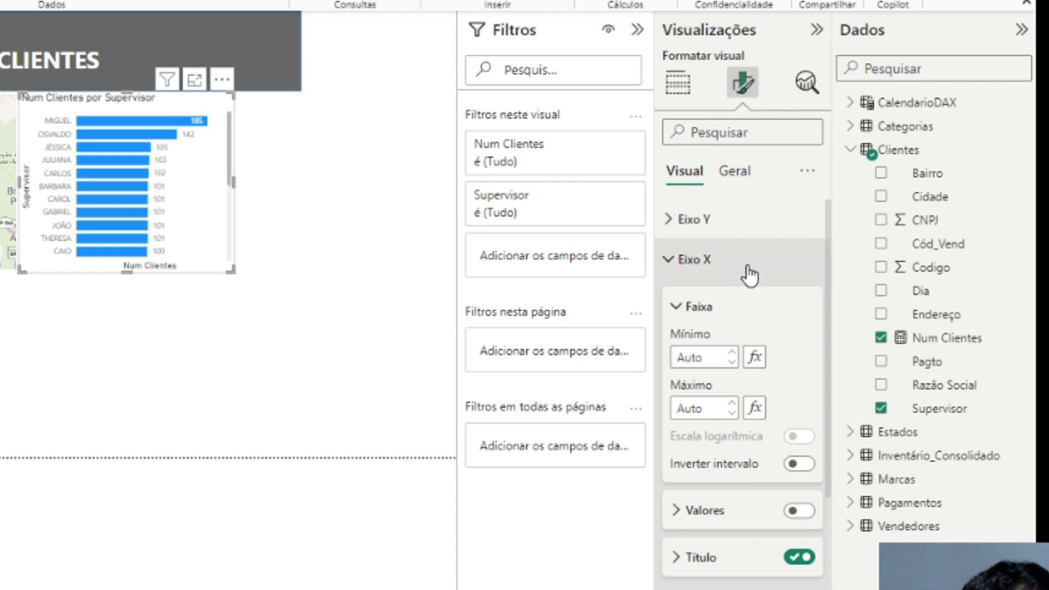
click(799, 558)
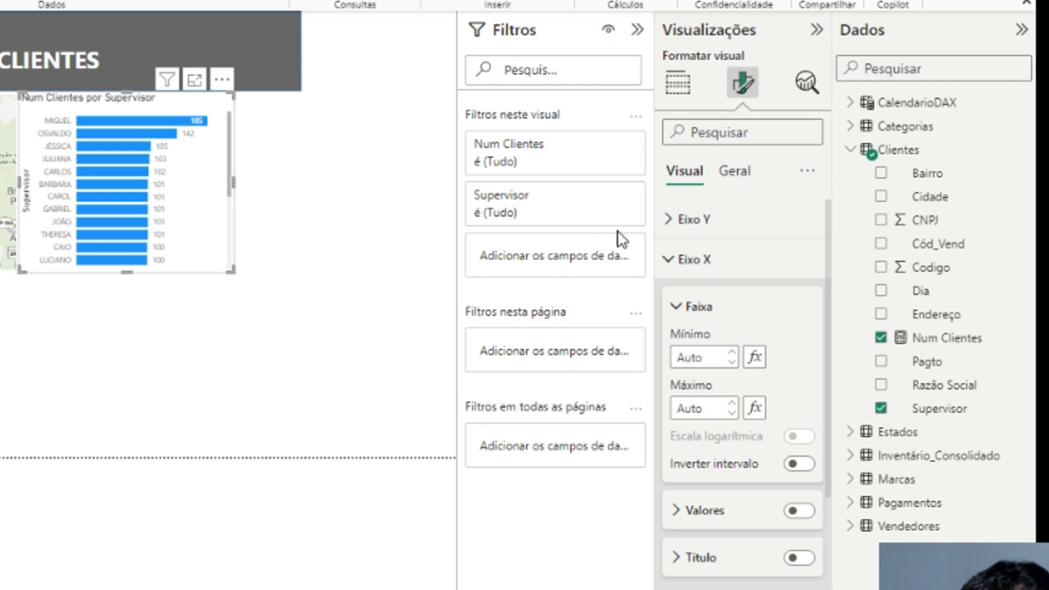
click(666, 235)
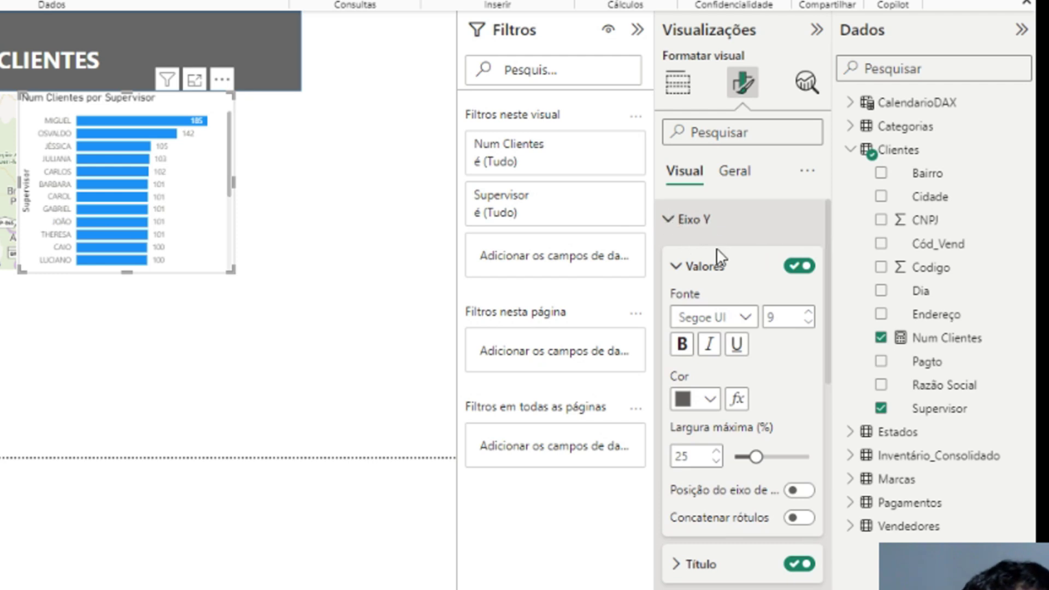
click(808, 566)
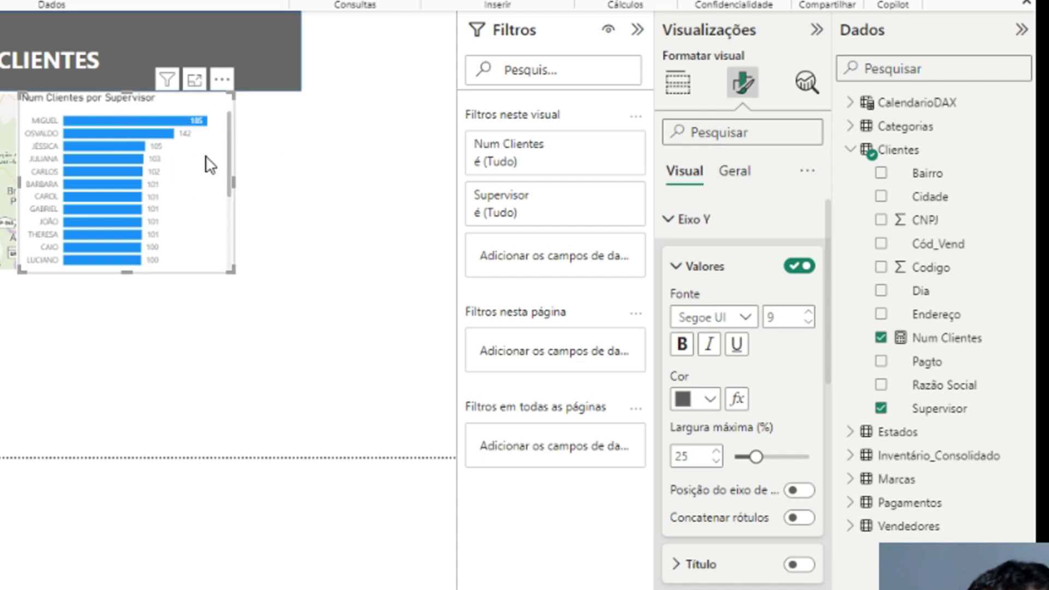
Step: Change the bar chart's title text to "Nº Clientes por Supervisor"
click(737, 173)
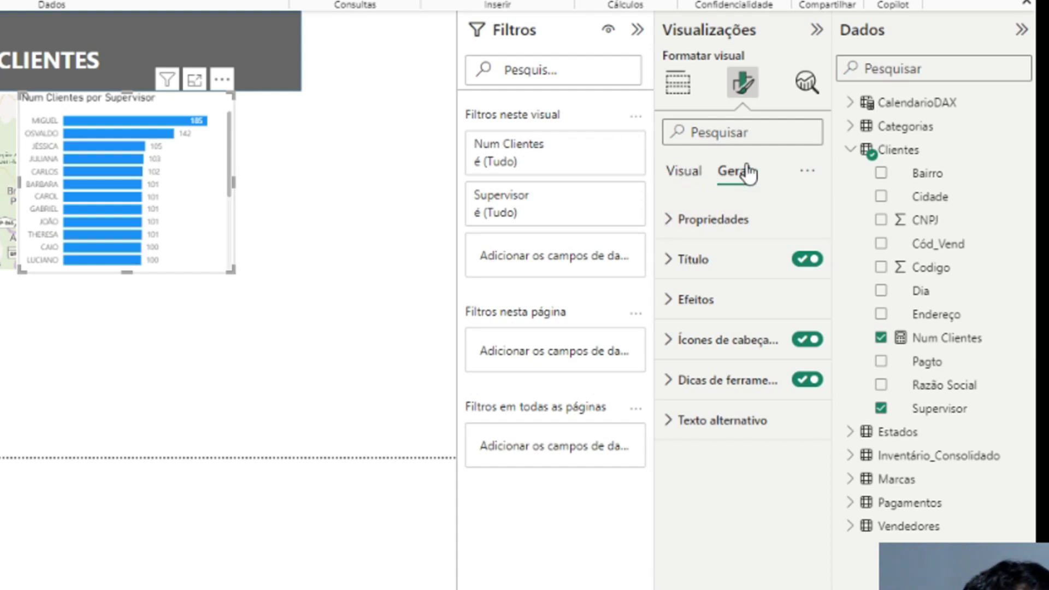
click(749, 260)
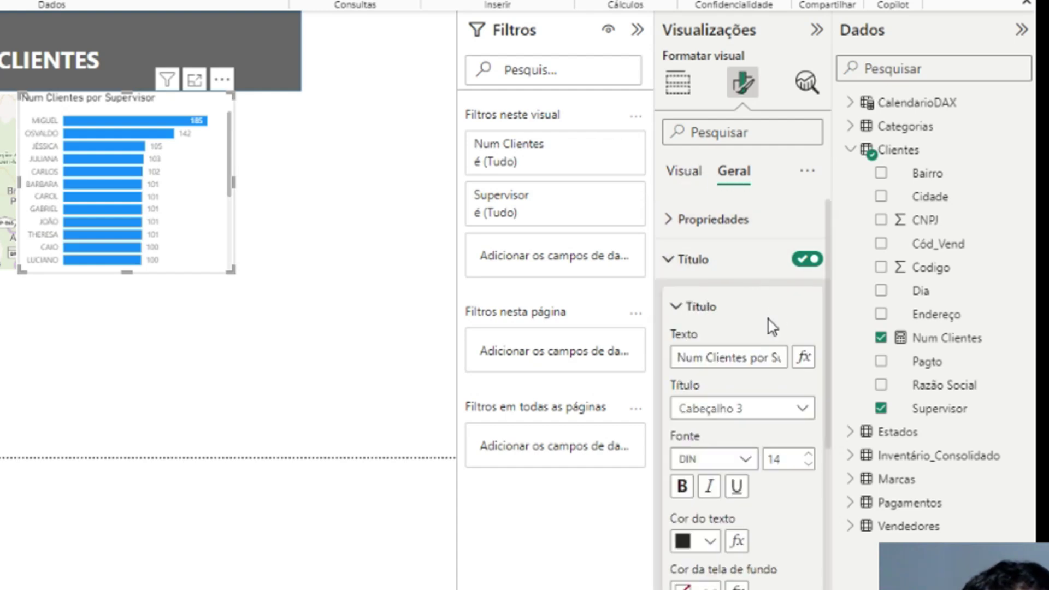
triple_click(741, 358)
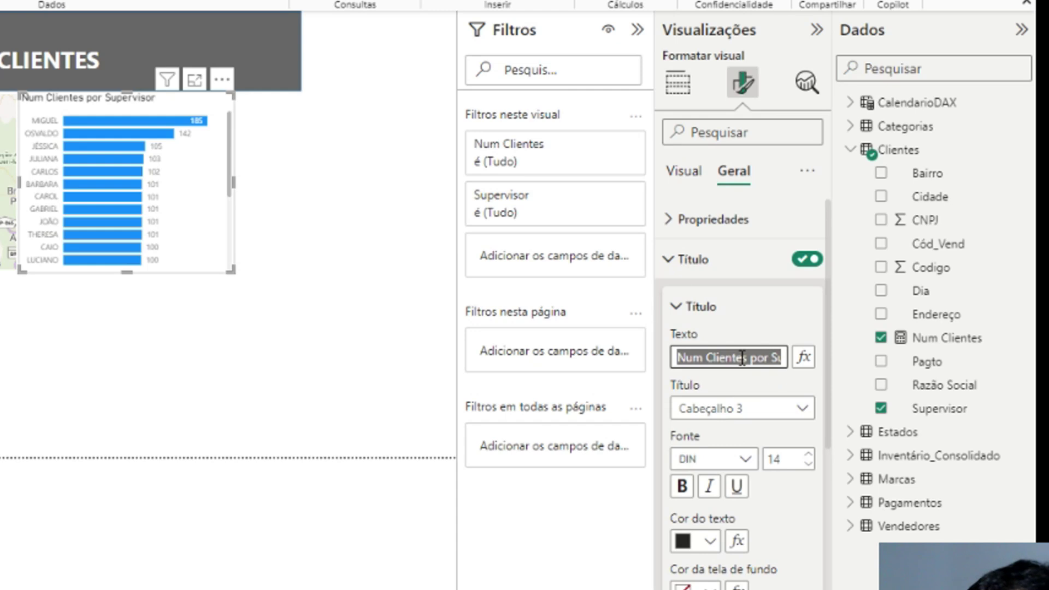
key(BackSpace)
text(Nº Clientes)
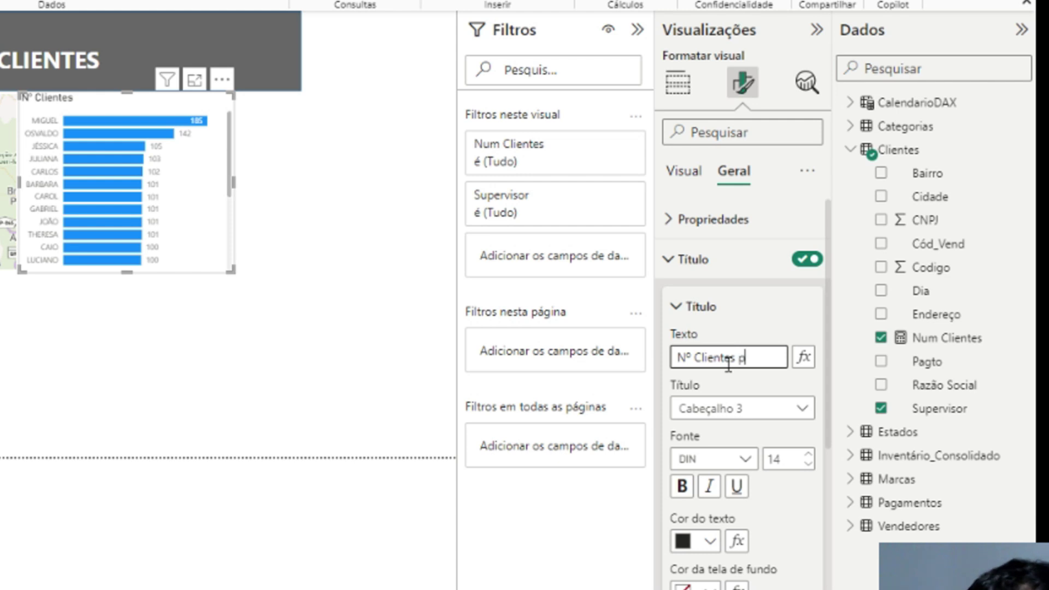
text(por Supervisor)
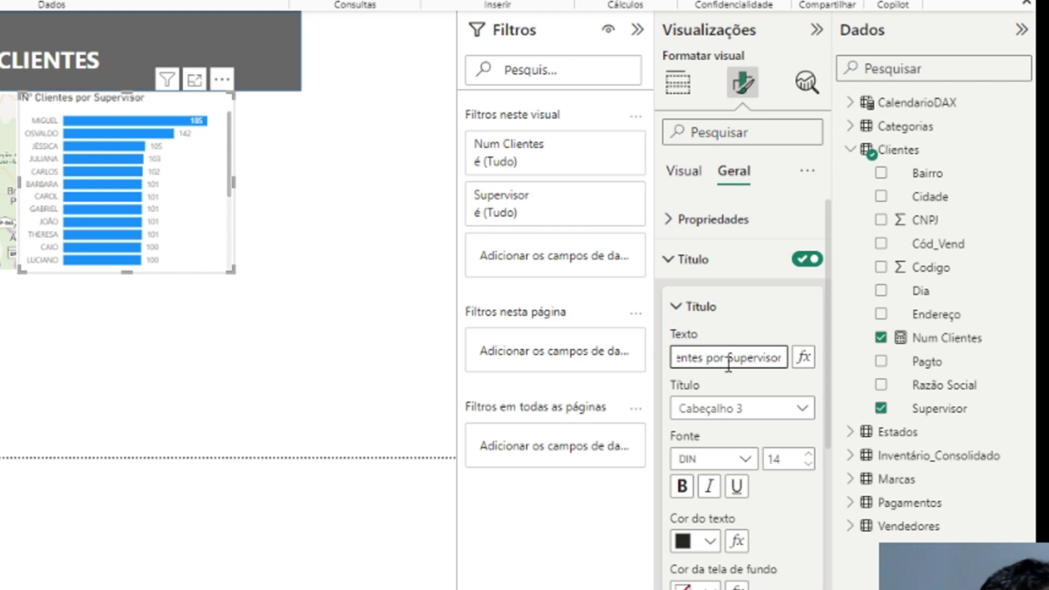
key(Tab)
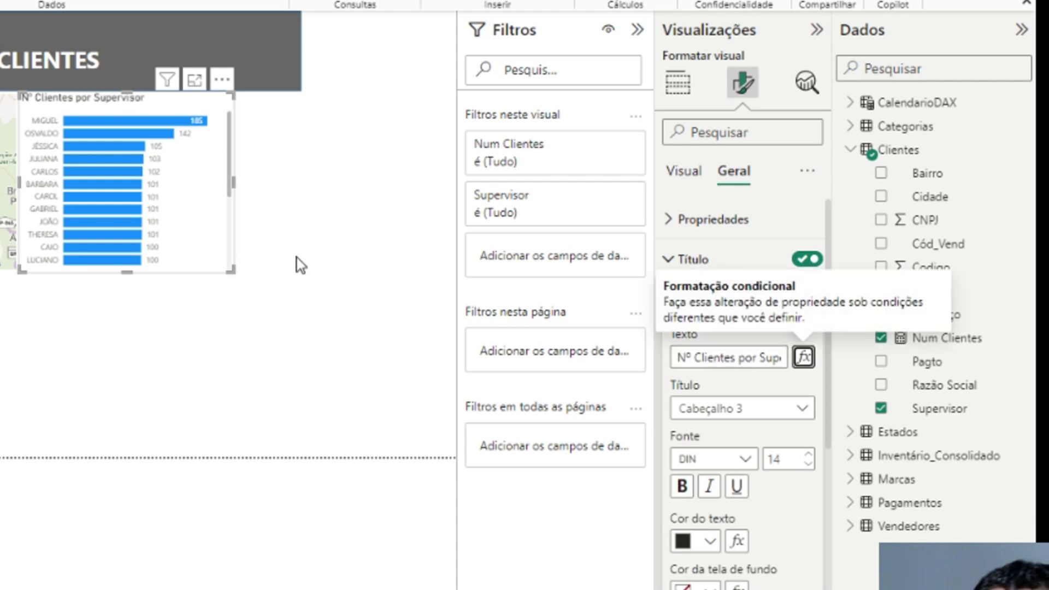
Step: Center the supervisor bar chart's title horizontally and nudge the chart slightly on the page
scroll(737, 583, down, 2)
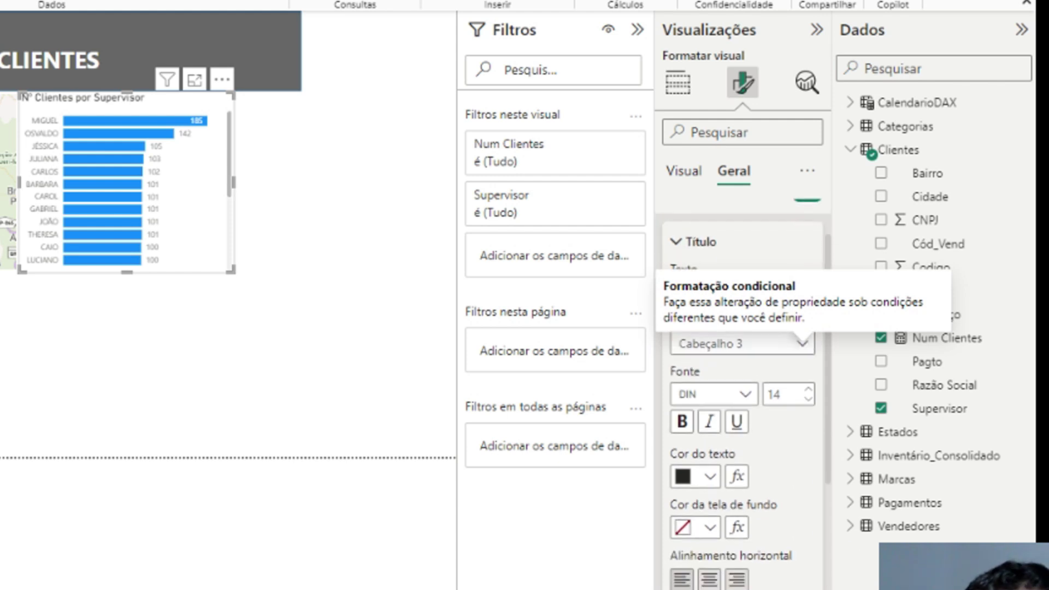
click(709, 577)
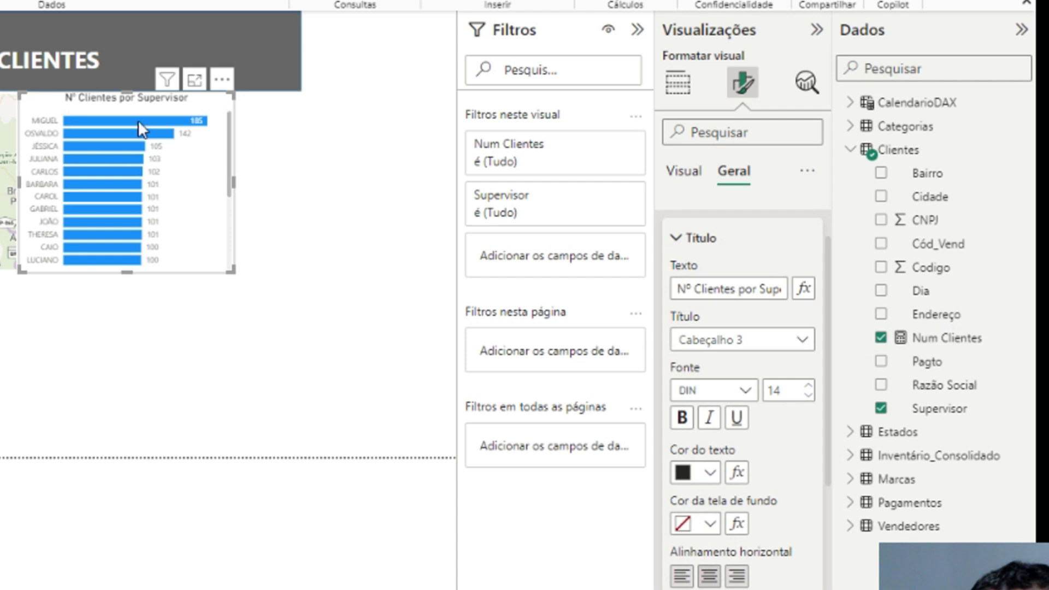
click(283, 204)
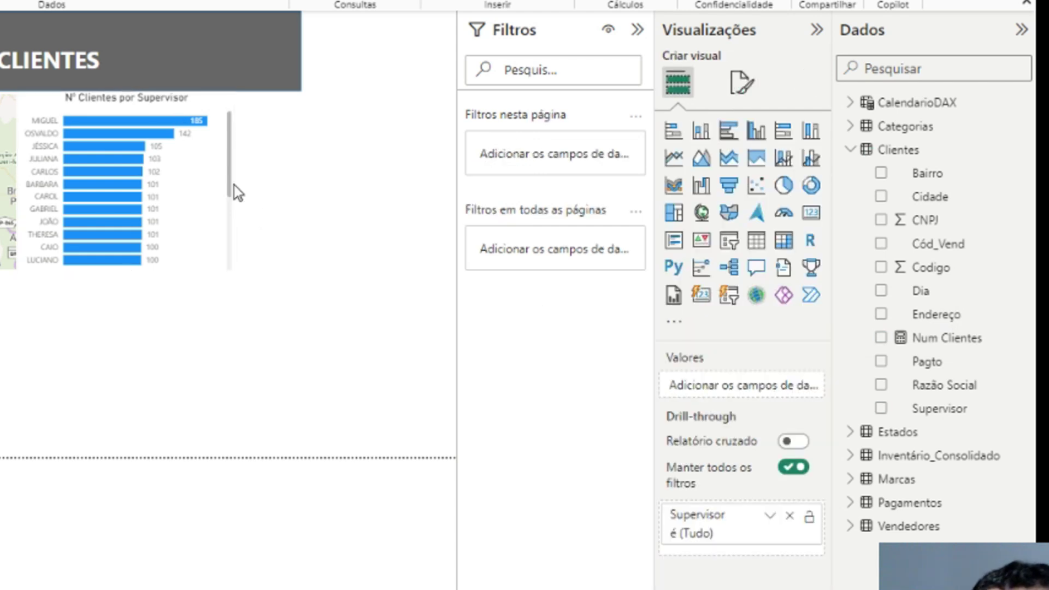
click(195, 170)
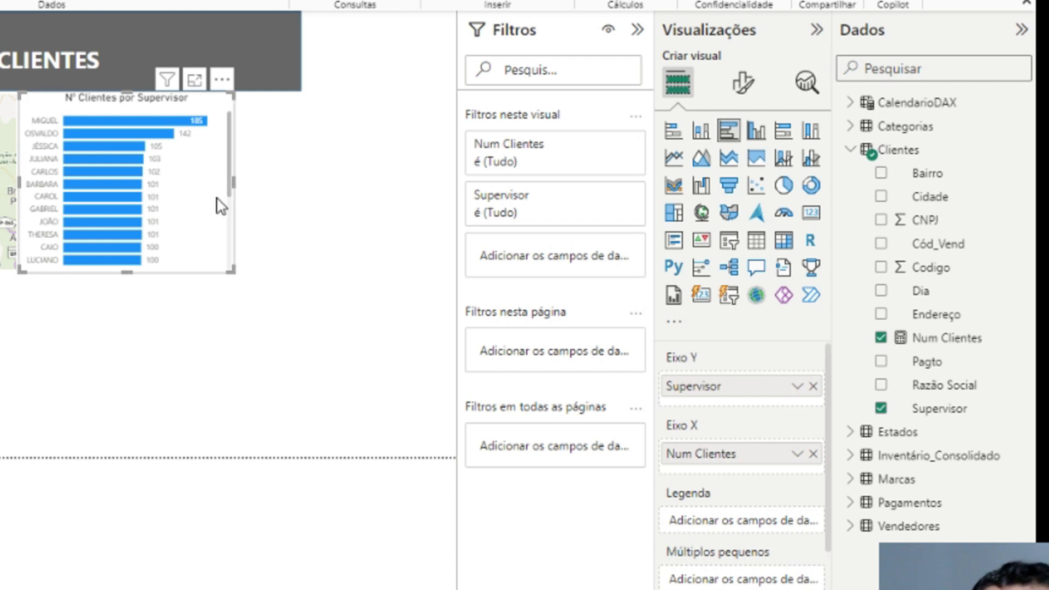
drag(220, 206, 219, 206)
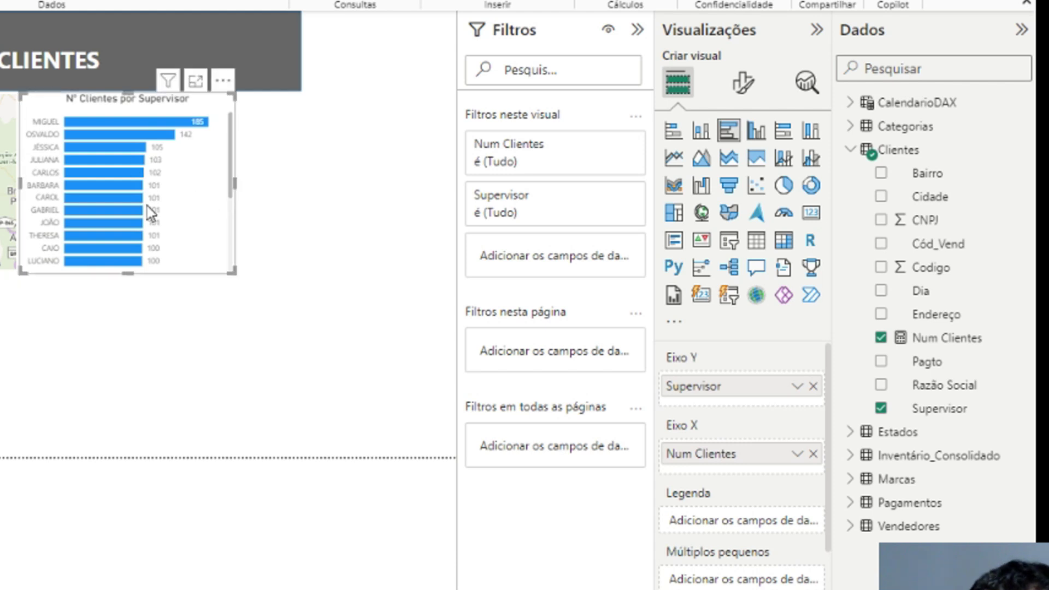
Step: Review the Y-axis and X-axis formatting settings of the supervisor bar chart
click(742, 83)
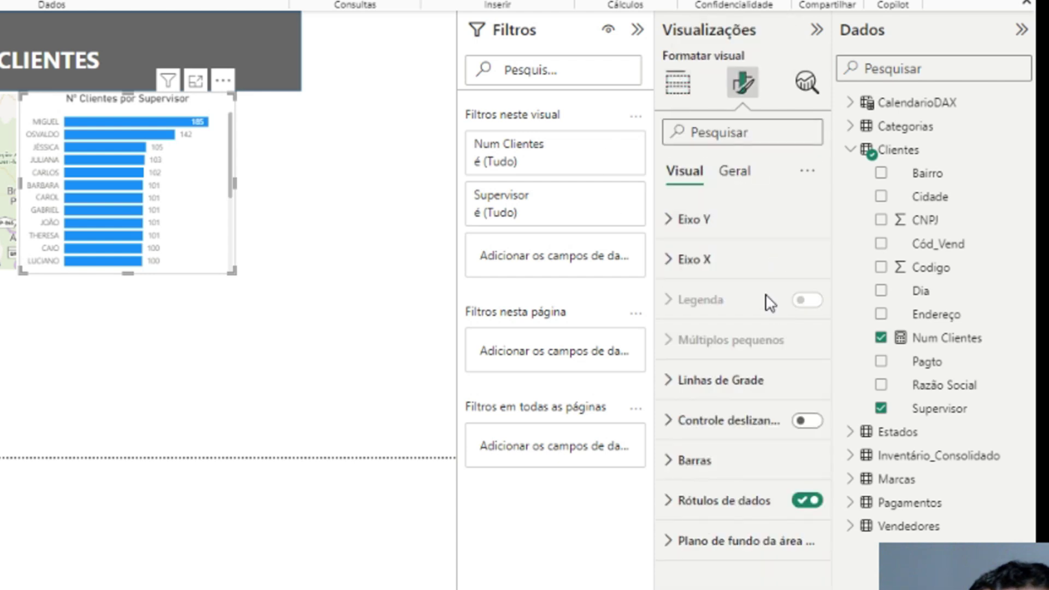
click(719, 260)
click(705, 220)
scroll(759, 446, down, 3)
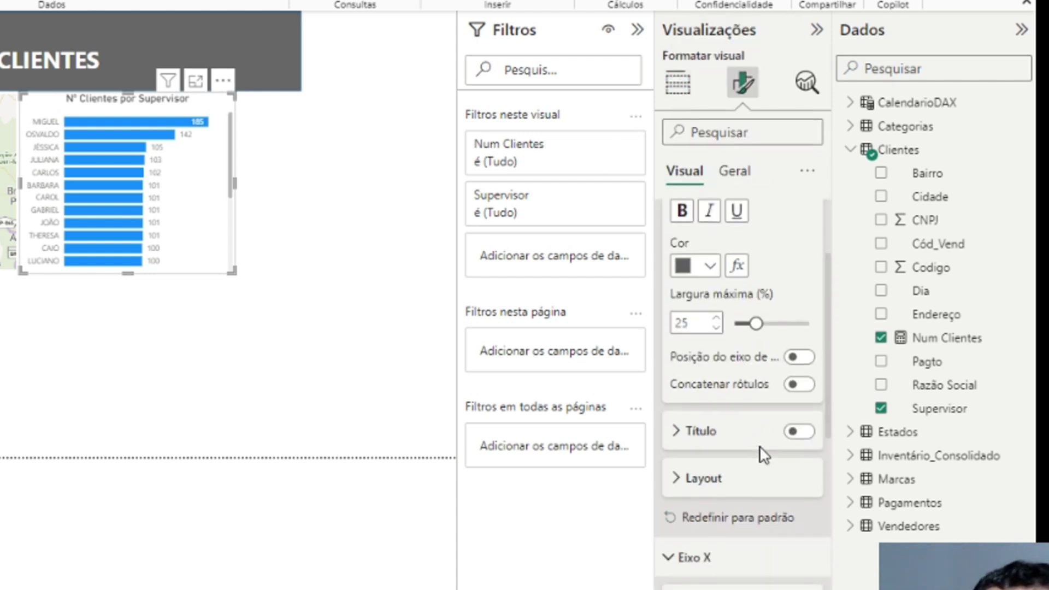
scroll(754, 444, down, 9)
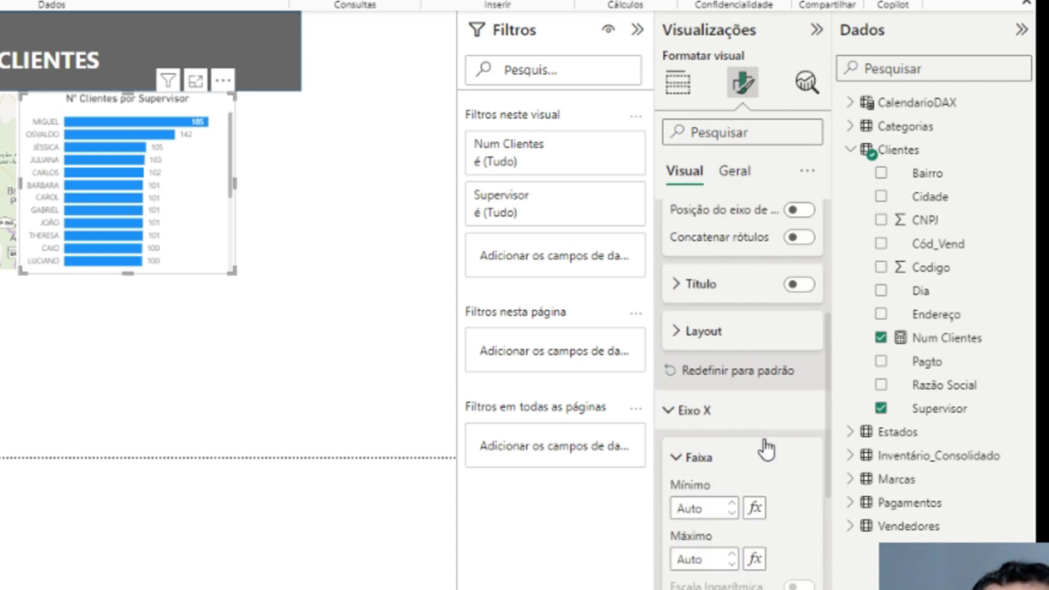
scroll(765, 519, up, 10)
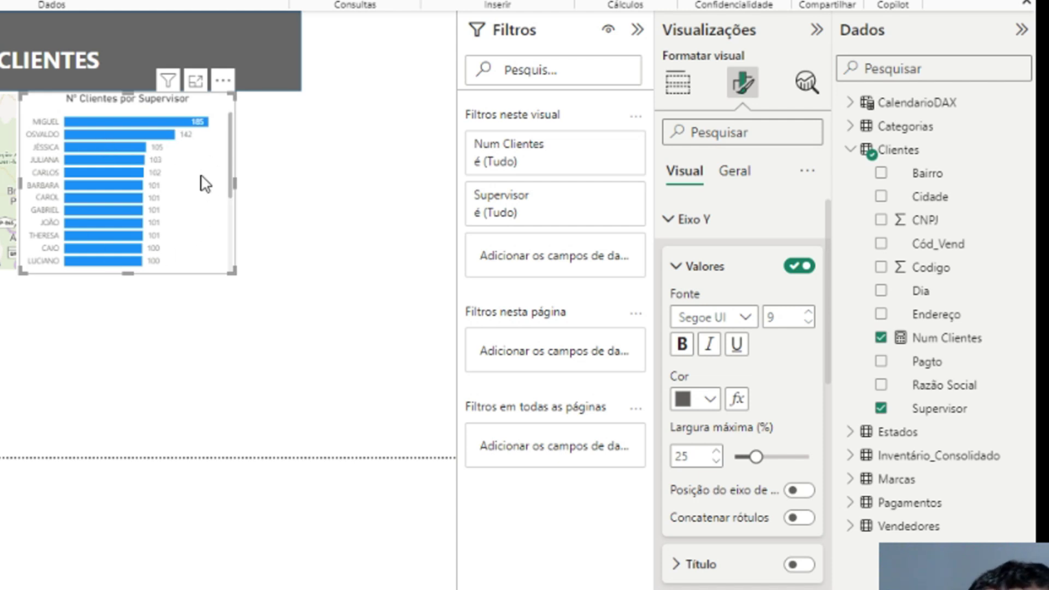
Step: Duplicate the supervisor bar chart and place the copy directly beside the original, in the free space away from the map
click(288, 141)
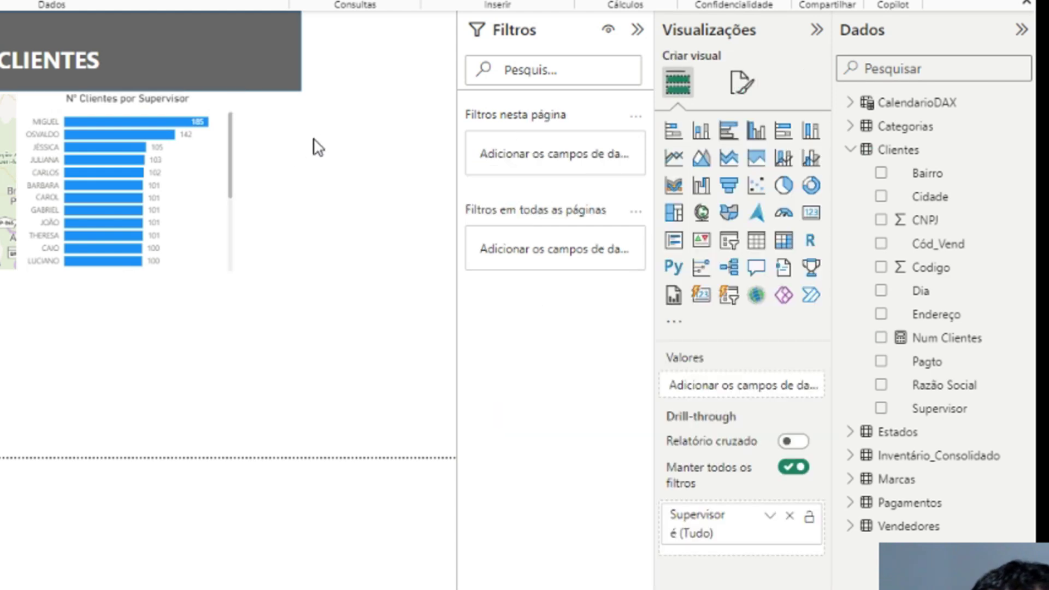
key(ctrl+v)
drag(229, 188, 423, 194)
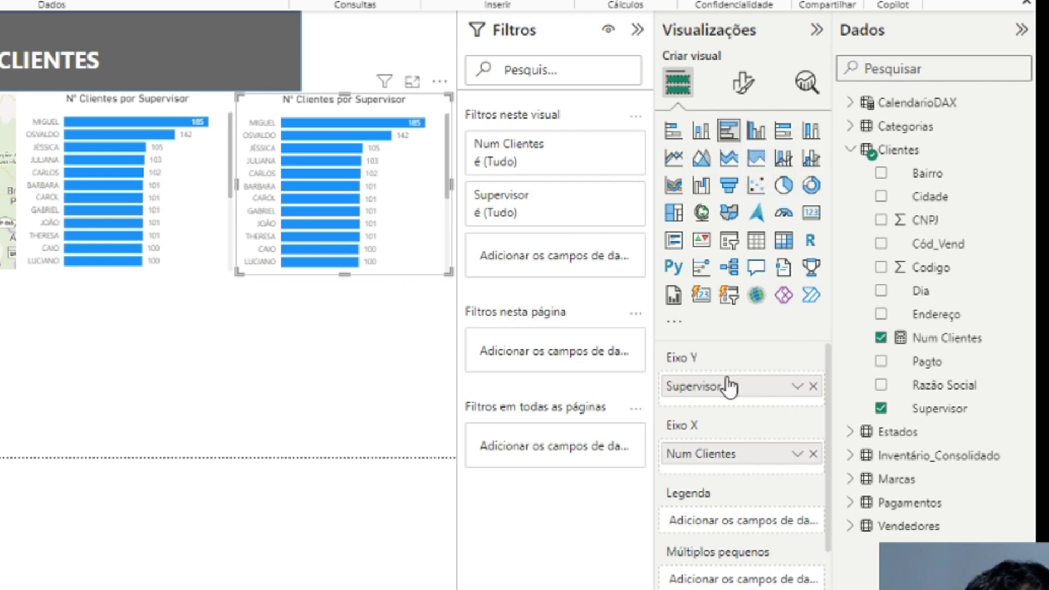
Step: Replace Supervisor with Nome_Vendedor from the Vendedores table on the copied chart's Y axis
click(812, 387)
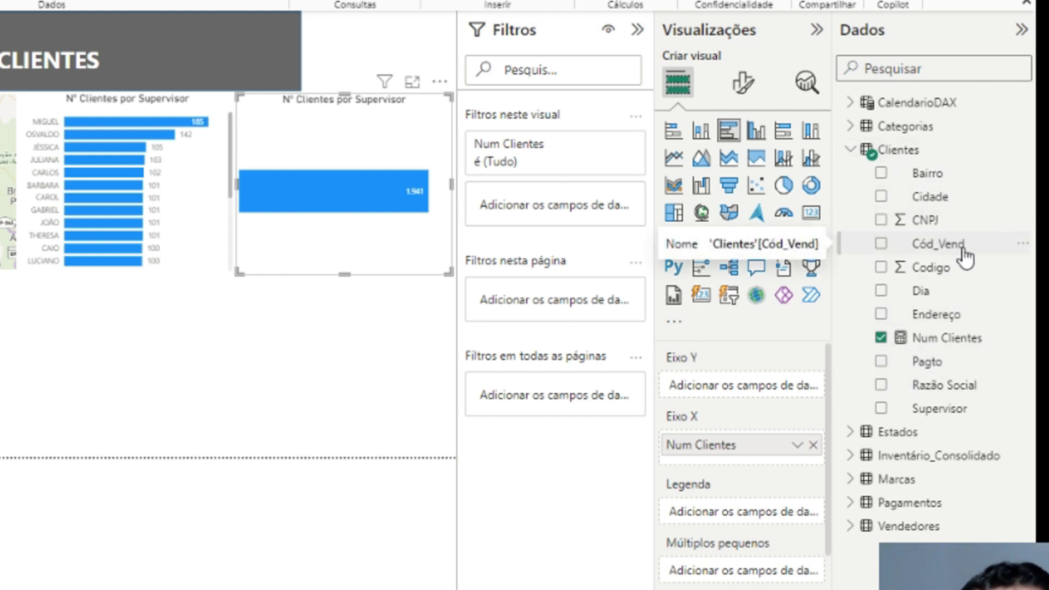
click(850, 526)
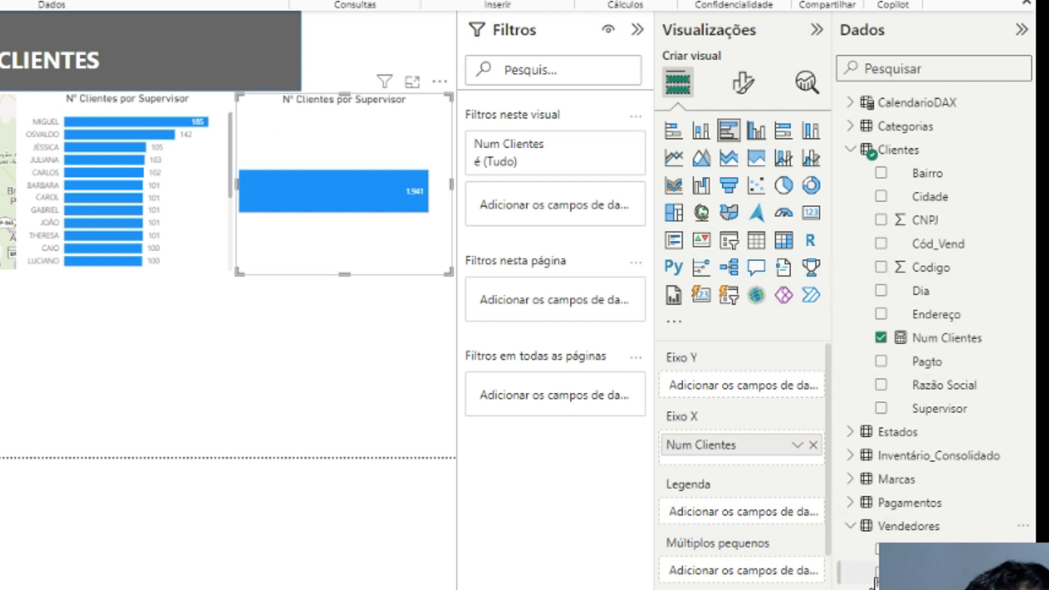
click(877, 571)
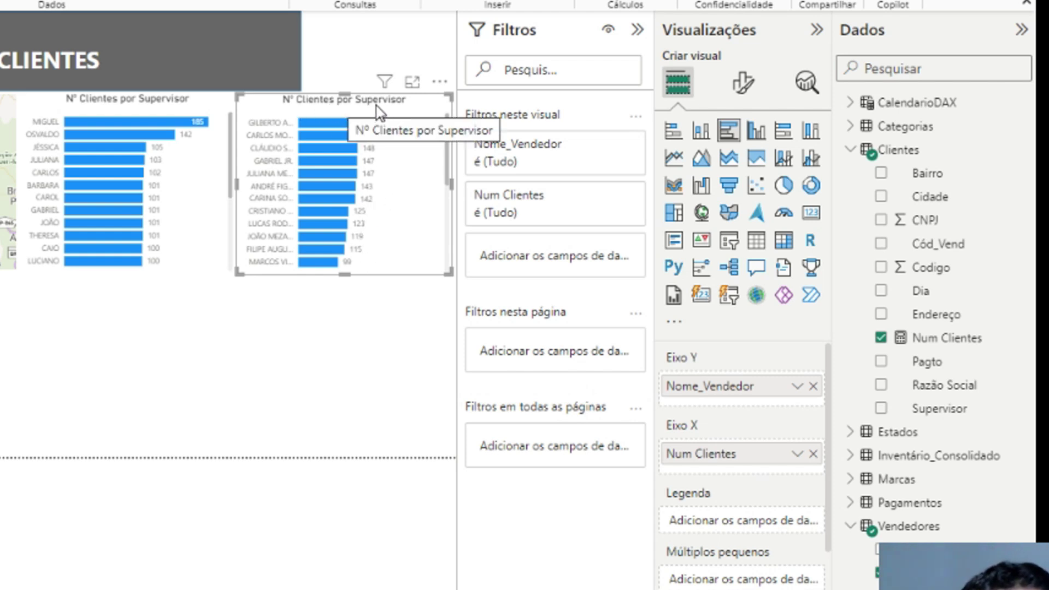
Step: Change the copied chart's title text to "Nº Clientes por Vendedor"
click(744, 86)
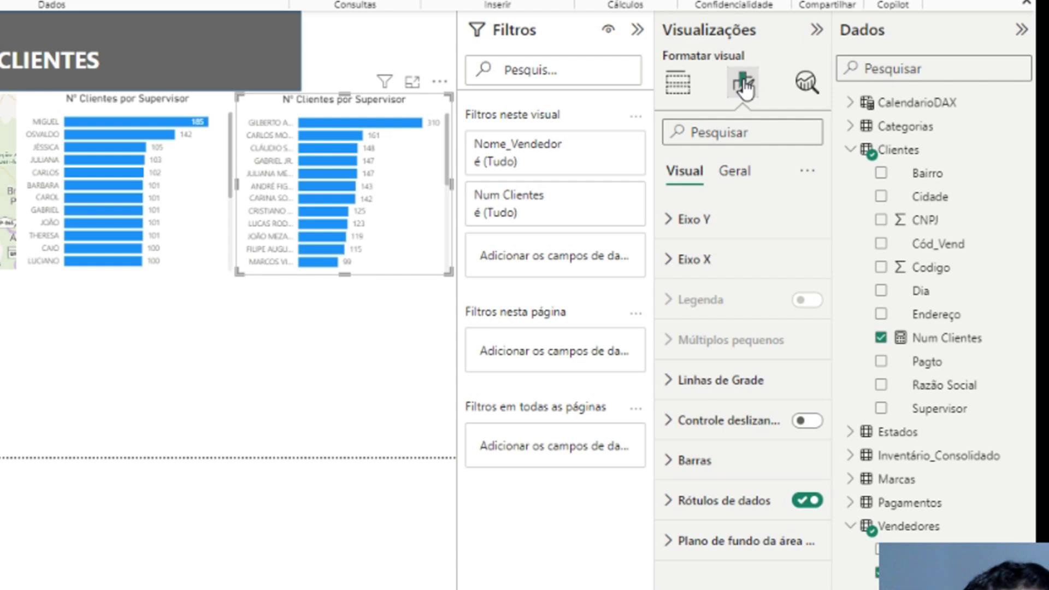
click(735, 171)
click(715, 265)
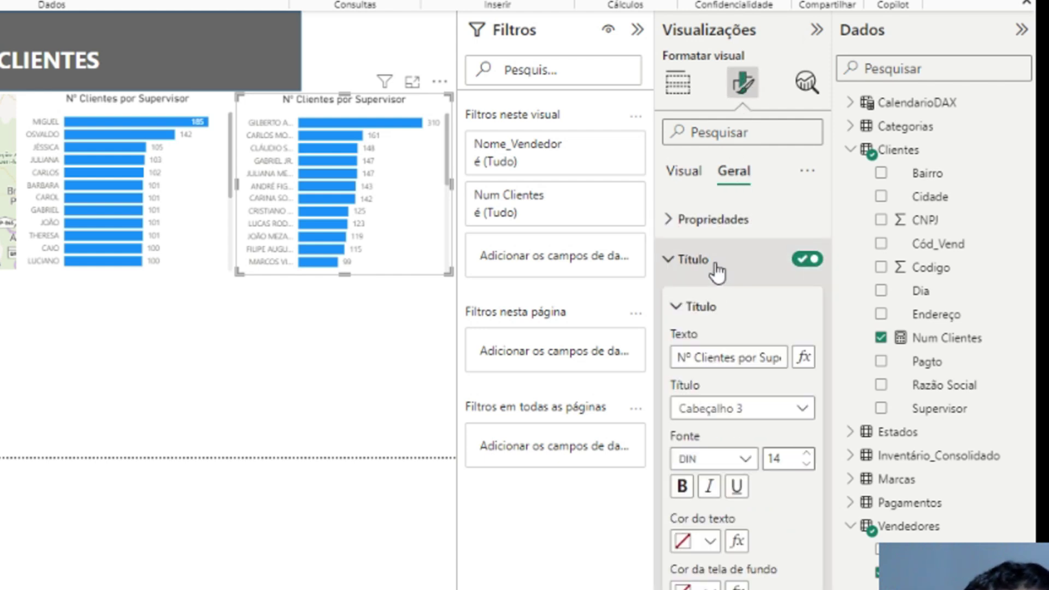
click(745, 357)
key(End)
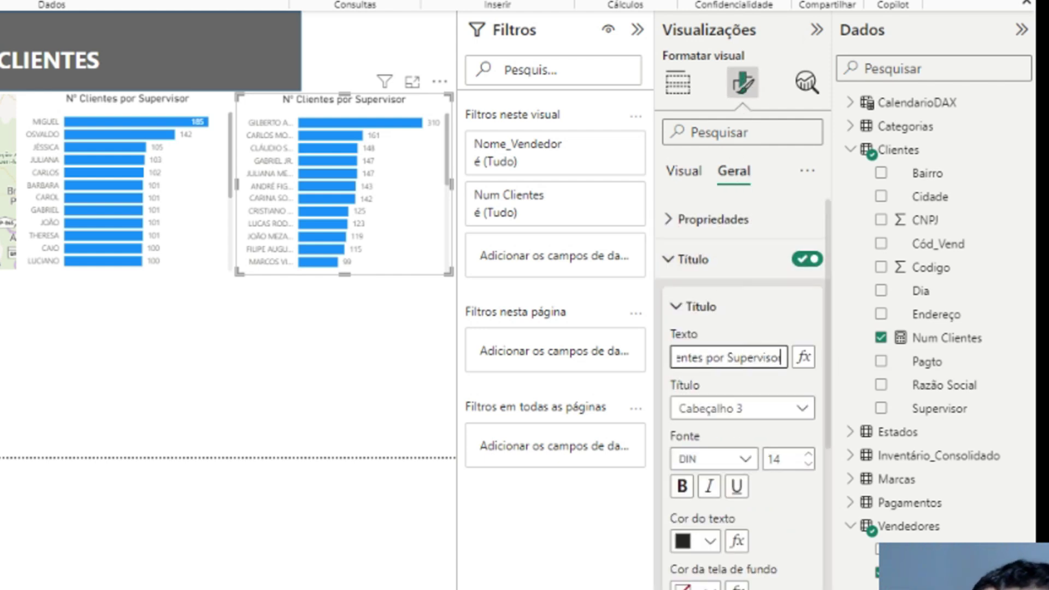
double_click(744, 357)
text(Vendedor)
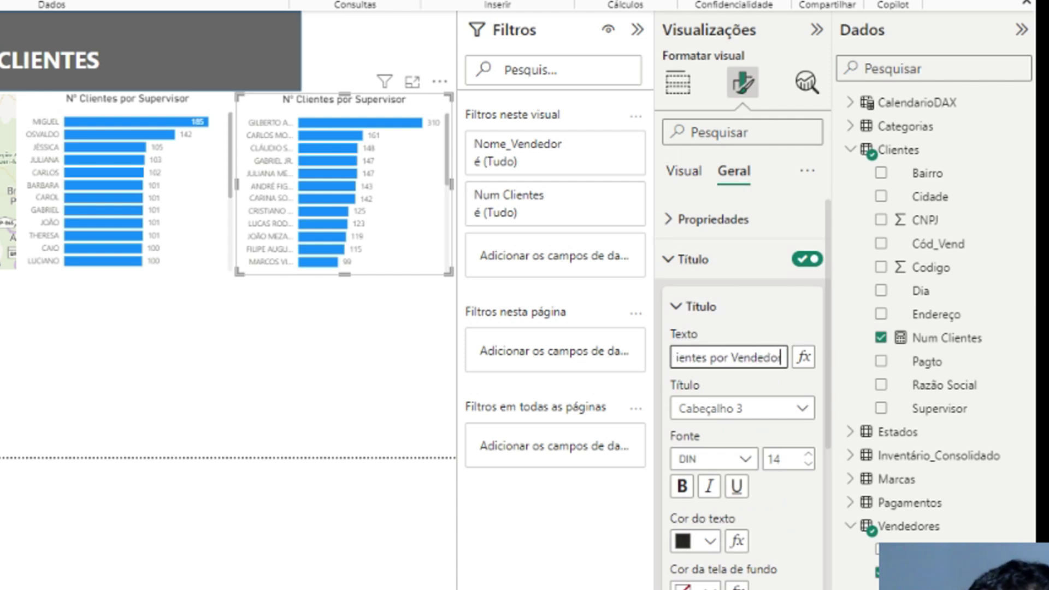
key(Tab)
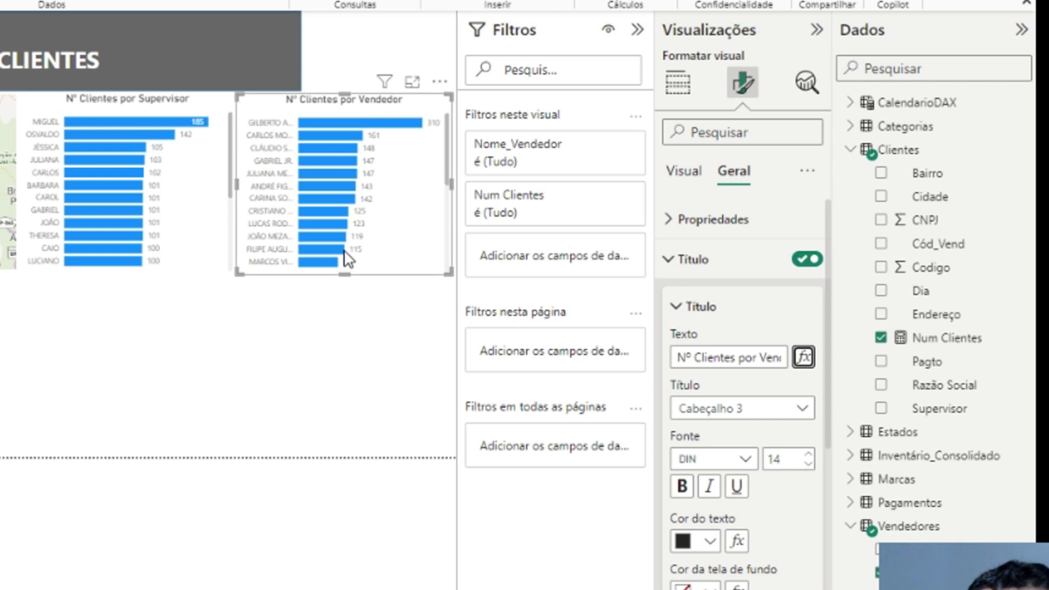
click(399, 226)
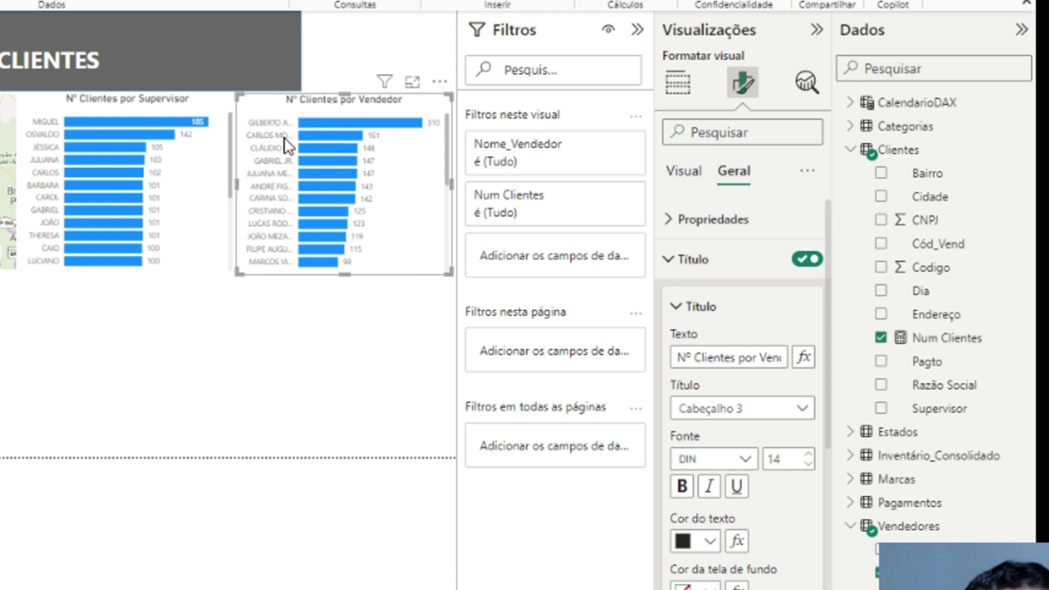
Step: Collapse the filters pane and set the maximum width of the salesperson chart's Y-axis values to 35%
click(635, 31)
click(682, 173)
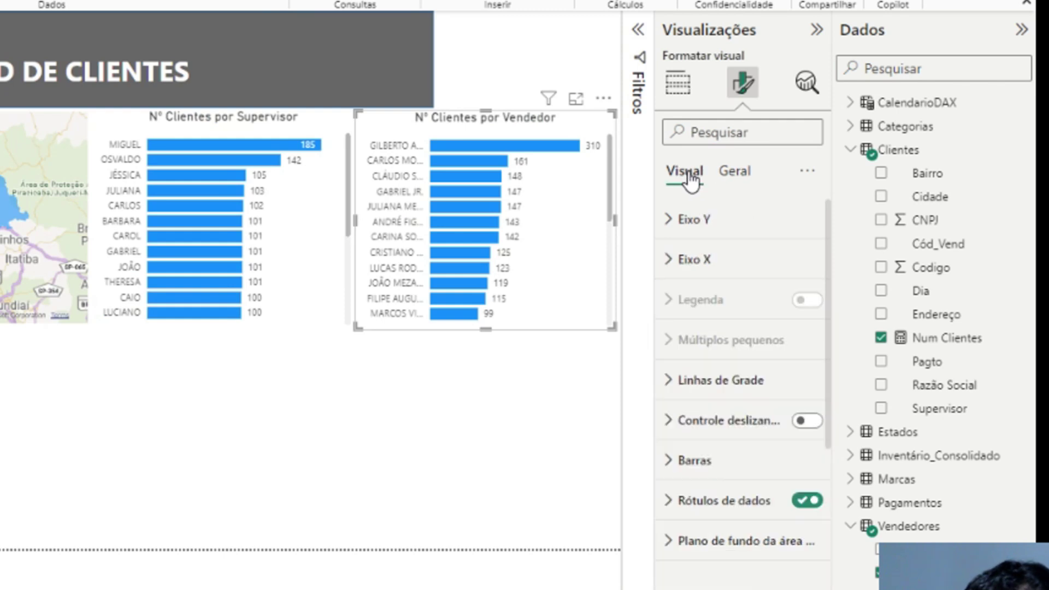
click(726, 223)
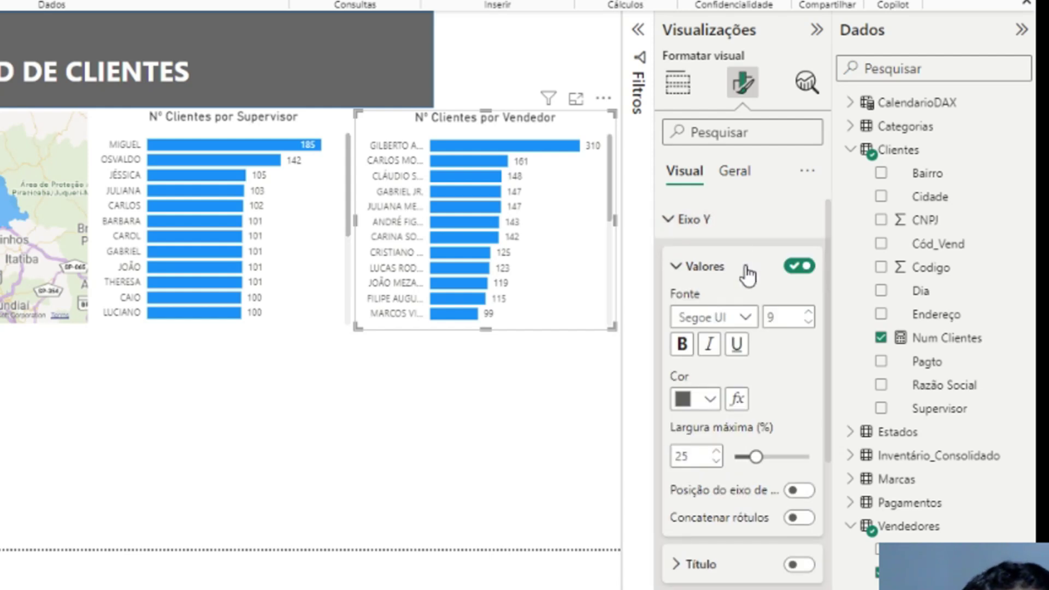
drag(756, 456, 776, 457)
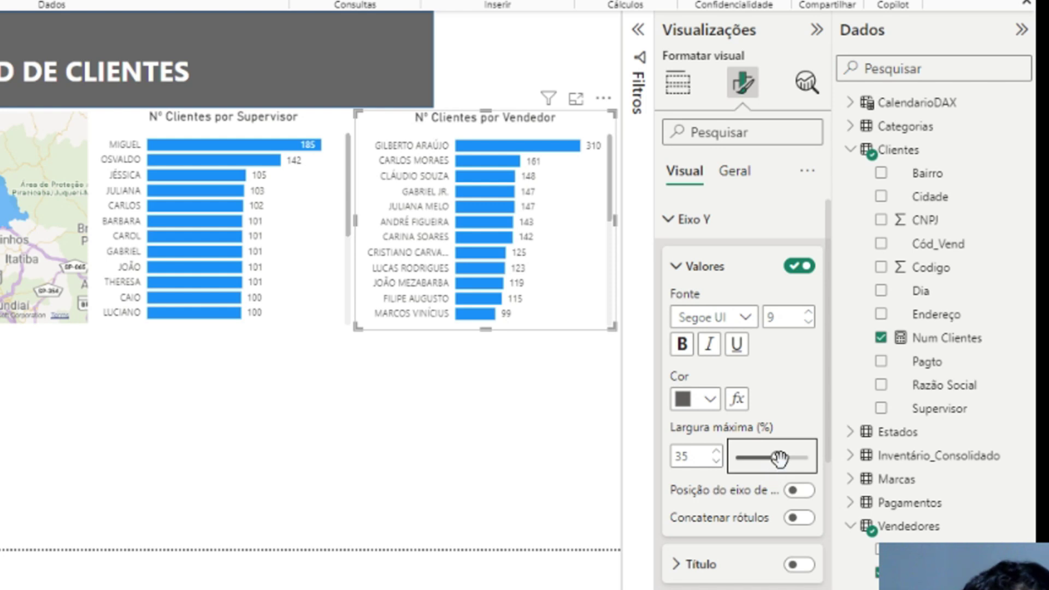
click(517, 382)
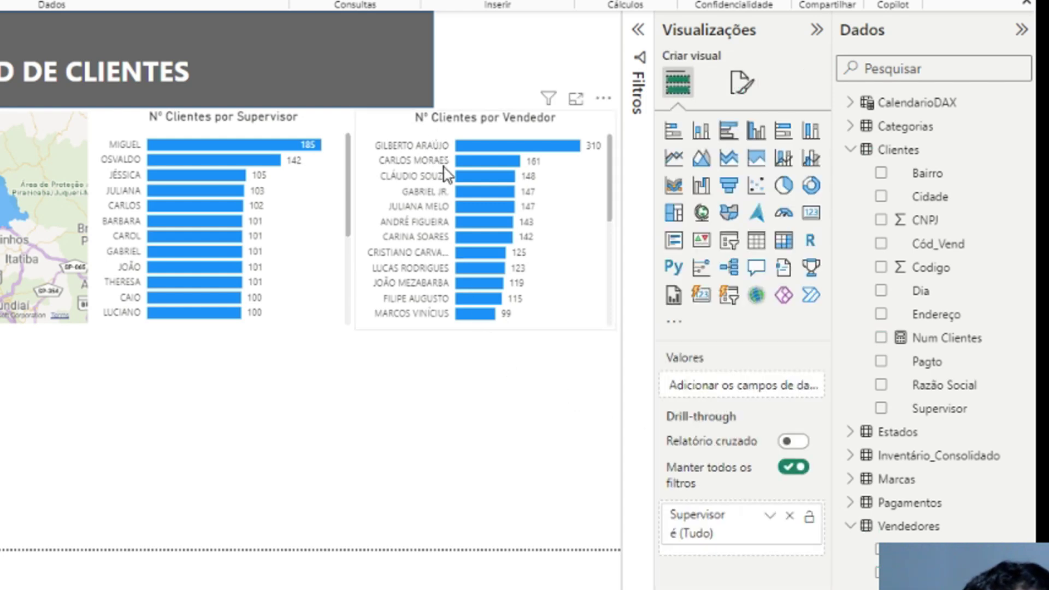